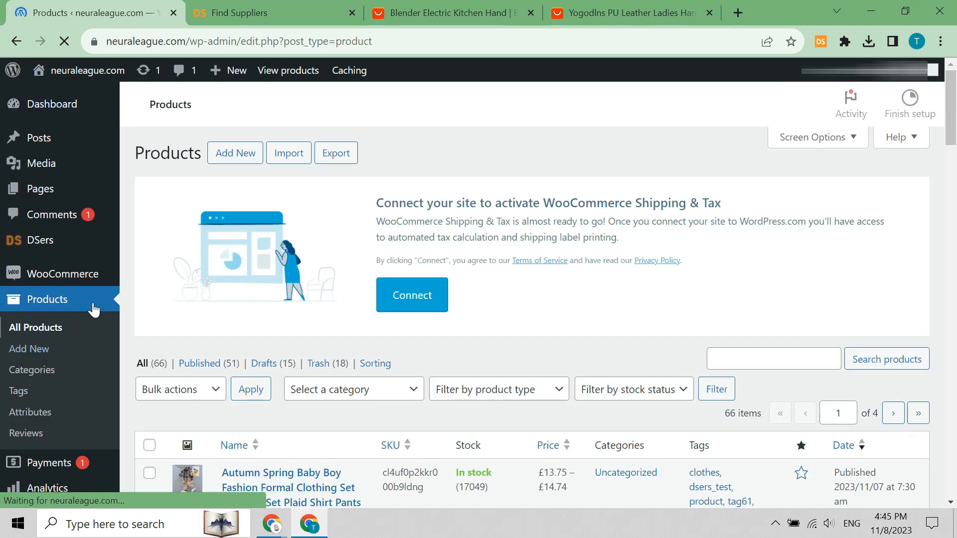
# Create a new product titled WOMAN BAG and fill its product description with the two paragraphs about the bag.
pyautogui.click(229, 154)
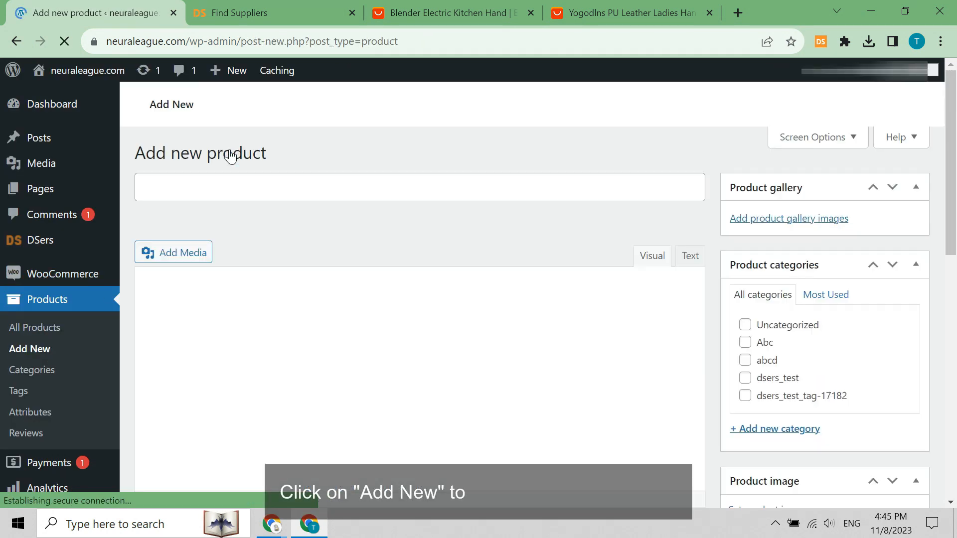
pyautogui.write('WOMAN BAG')
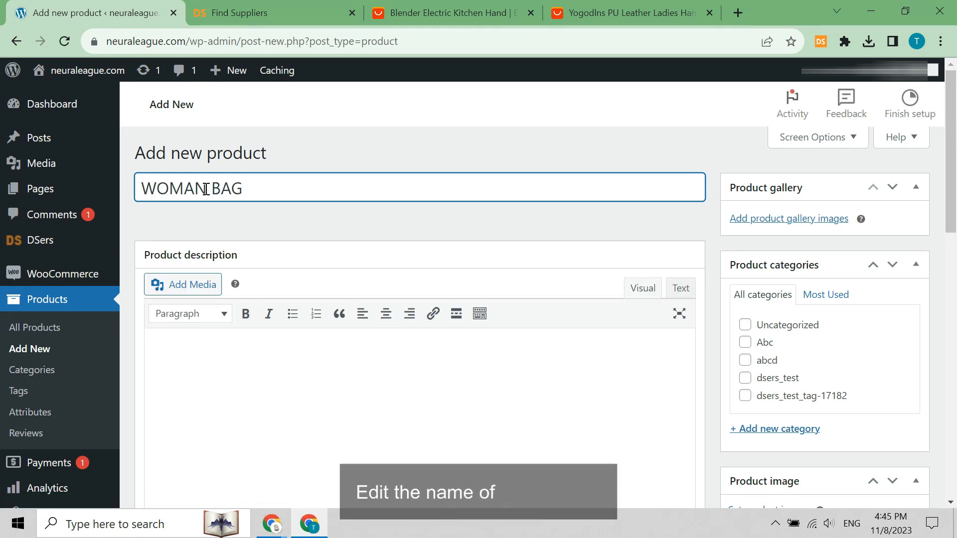
pyautogui.click(184, 346)
pyautogui.write("This WOMAN BAG SIMPLE is an elegant and practical accessory. Crafted from durable materials, it's designed to last. With its modern minimalist design, it's perfect for everyday use. Be bold and confident with this stylish Woman Bag! Perfect for taking risks and making a statement, this bag is designed to carry your belongings in style. Look fierce and show off your adventurous spirit with this unique accessory!")
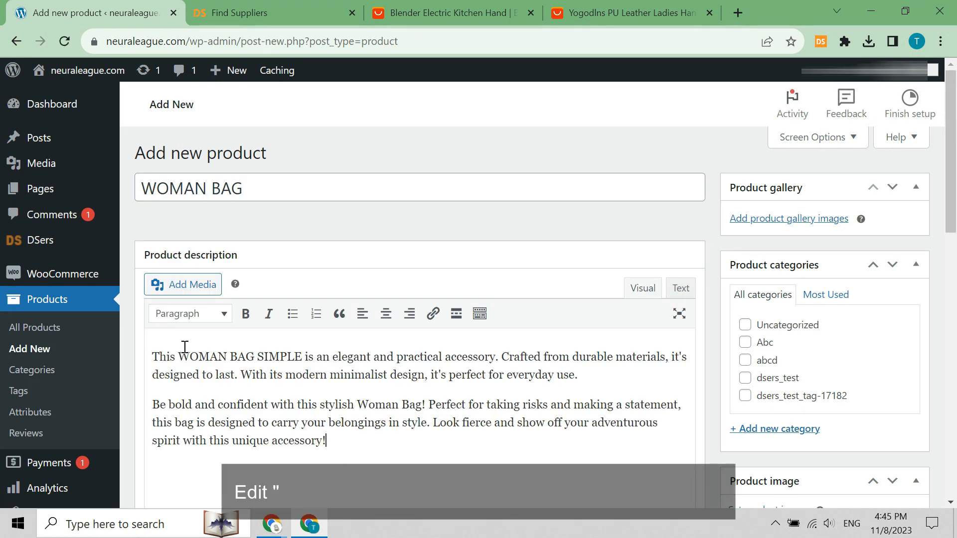
# Fill the short description with the bag text, copy its "Be bold and confident" paragraph, and delete that paragraph there.
pyautogui.scroll(-5, 184, 347)
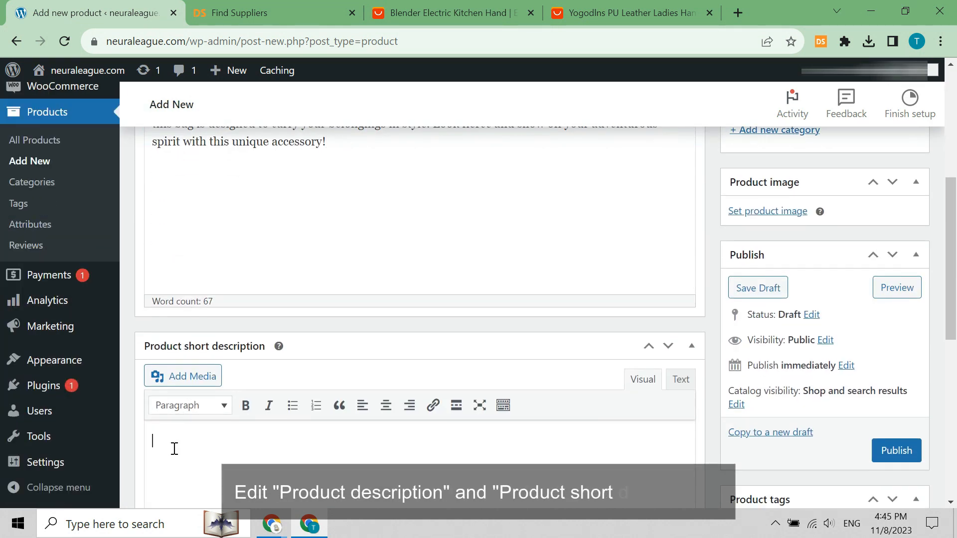
pyautogui.write("This WOMAN BAG SIMPLE is an elegant and practical accessory. Crafted from durable materials, it's designed to last. With its modern minimalist design, it's perfect for everyday use. Be bold and confident with this stylish Woman Bag! Perfect for taking risks and making a statement, this bag is designed to carry your belongings in style. Look fierce and show off your adventurous spirit with this unique accessory!")
pyautogui.scroll(-3, 174, 449)
pyautogui.moveTo(152, 340); pyautogui.dragTo(364, 377)
pyautogui.hotkey('ctrl', 'c')
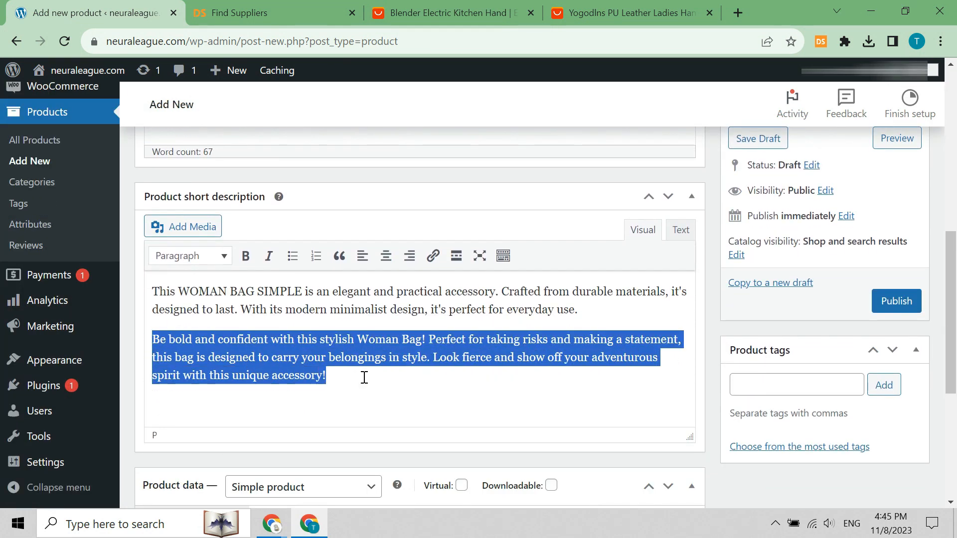
pyautogui.press('BackSpace')
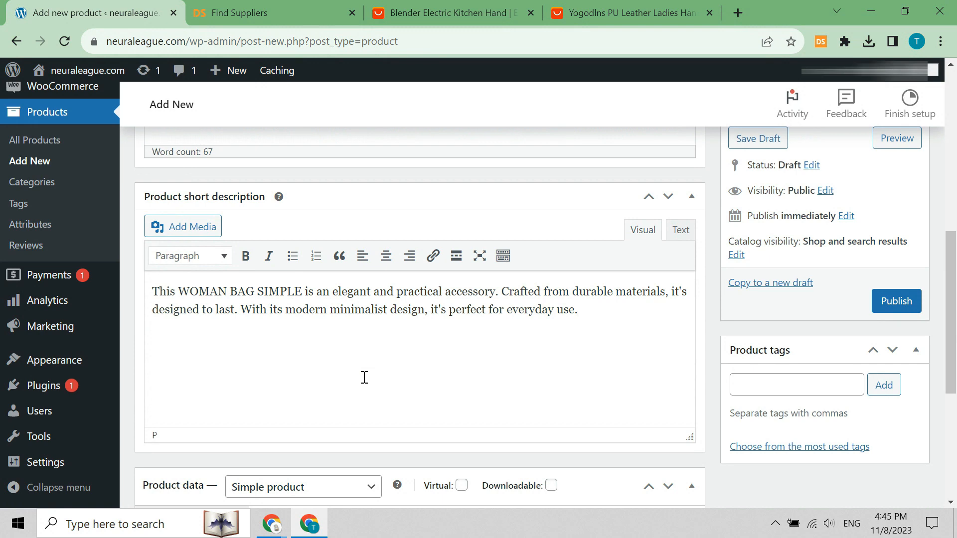
# Change the product type in the product data to Variable product.
pyautogui.scroll(-3, 364, 377)
pyautogui.click(347, 337)
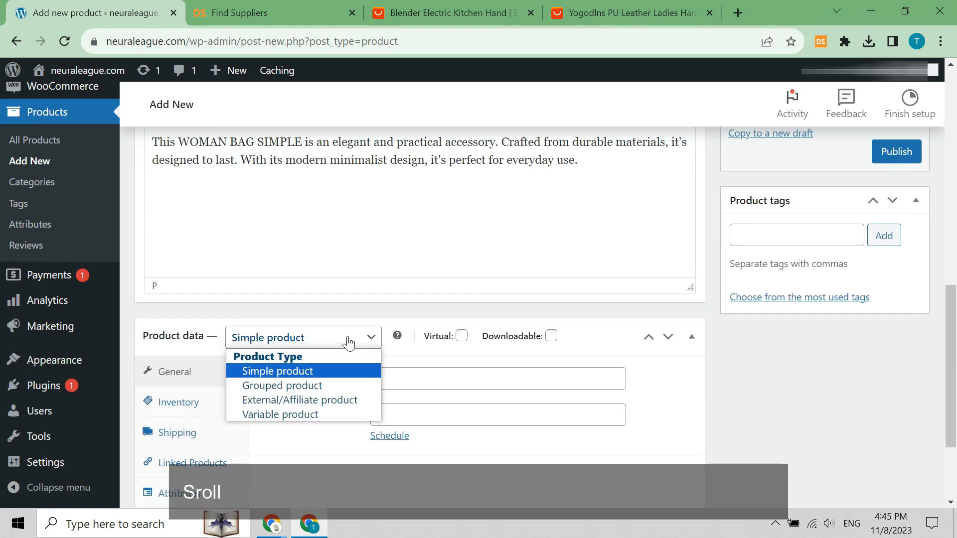
pyautogui.click(293, 414)
# Name the new product attribute "Bag BOGO".
pyautogui.scroll(-2, 279, 419)
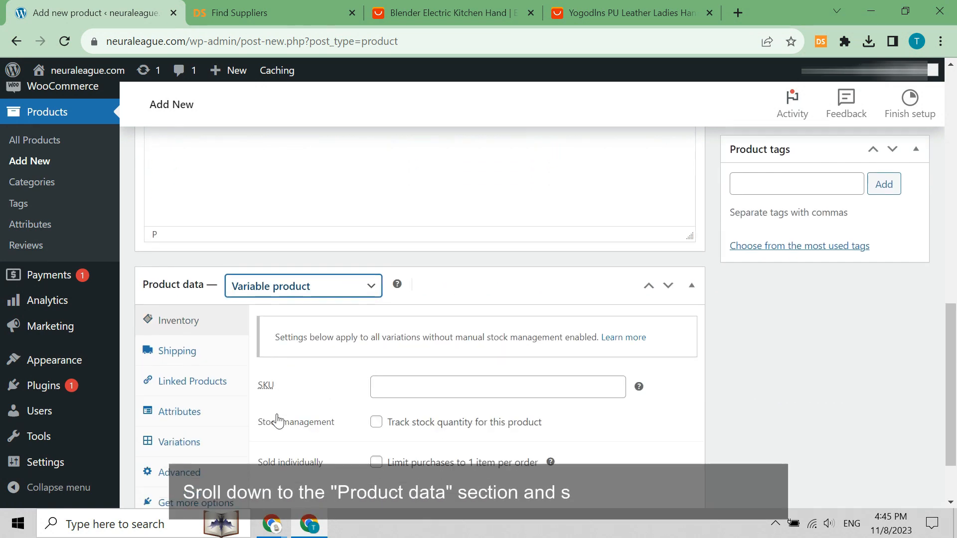
pyautogui.click(193, 390)
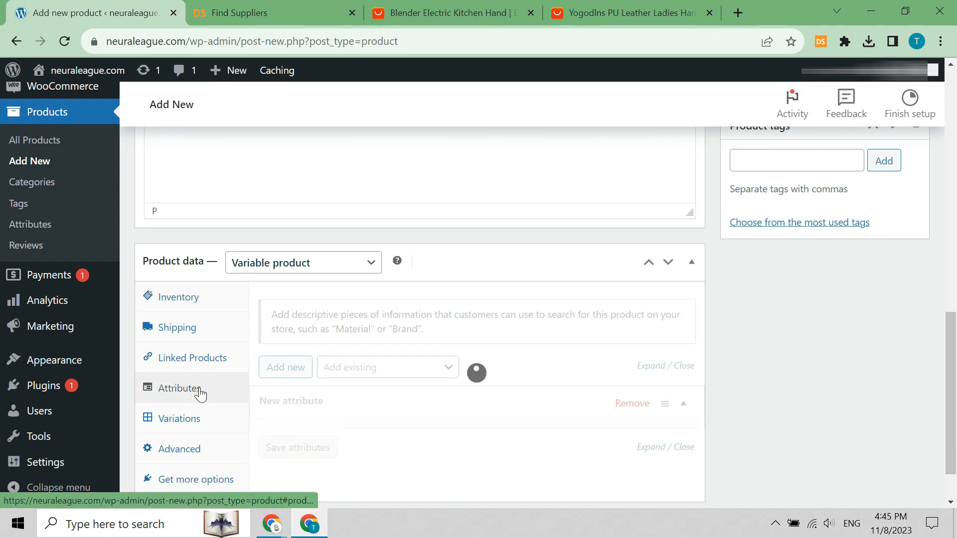
pyautogui.scroll(-3, 324, 409)
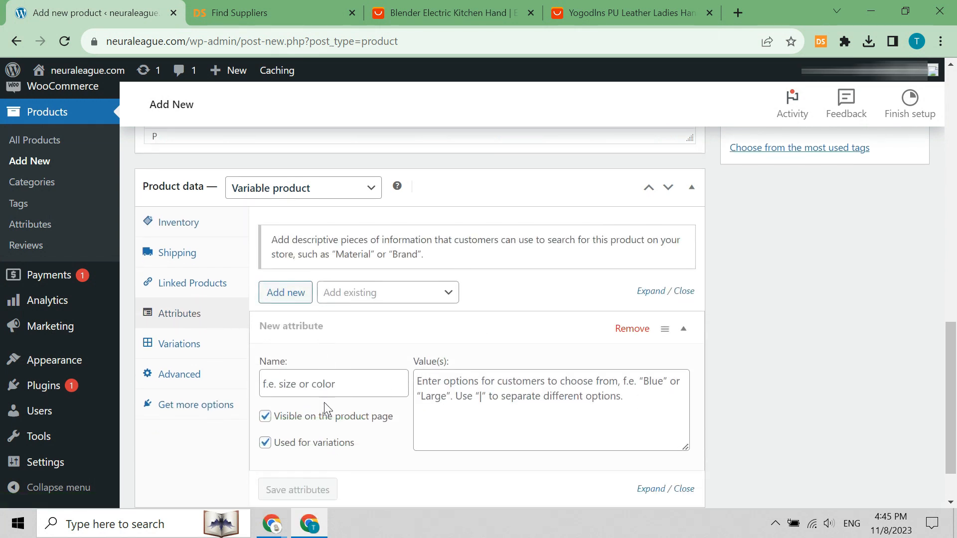
pyautogui.click(326, 318)
pyautogui.write('Bag')
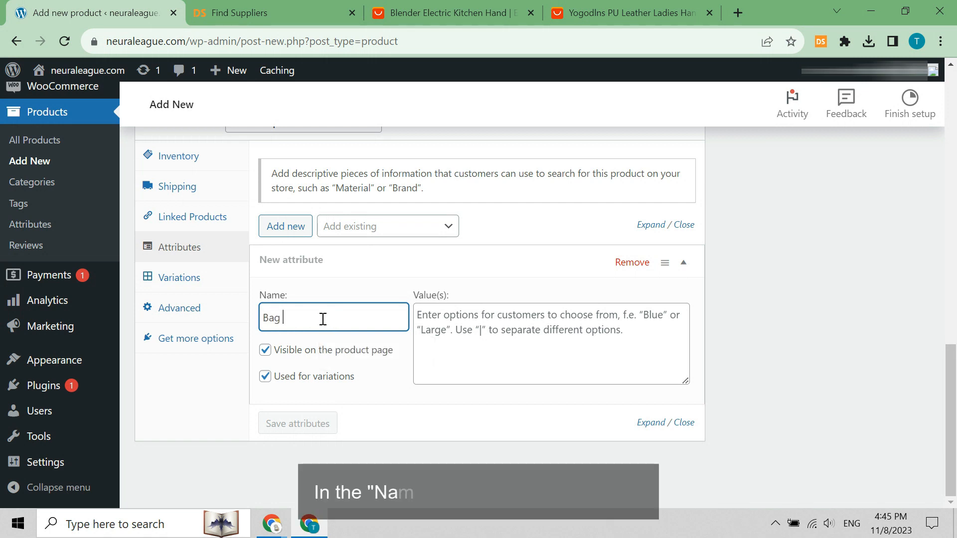
pyautogui.write(' BOGO')
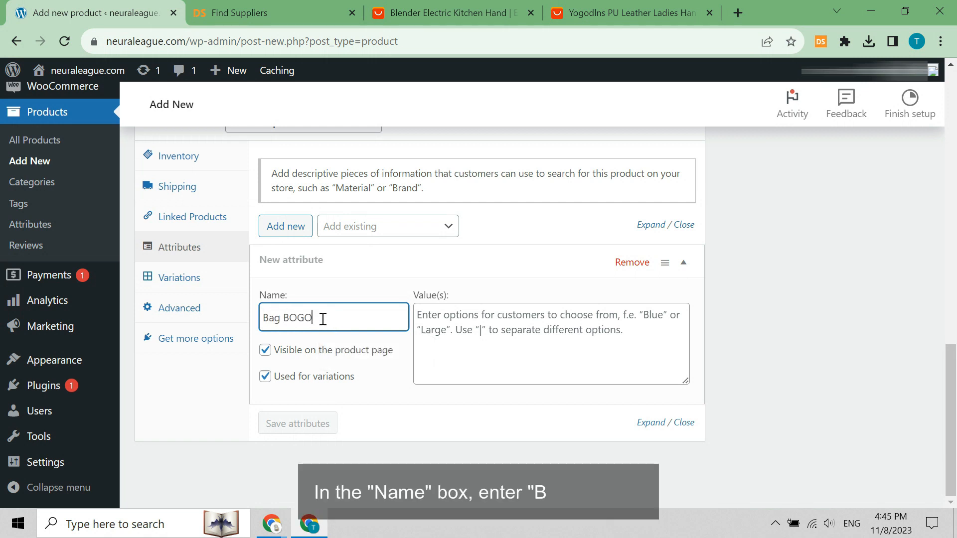
# Give the Bag BOGO attribute the values "Buy 1 | Buy 2 Get 1 | Buy 2 Get another bag for free" and save it.
pyautogui.click(478, 334)
pyautogui.write('Buy 1')
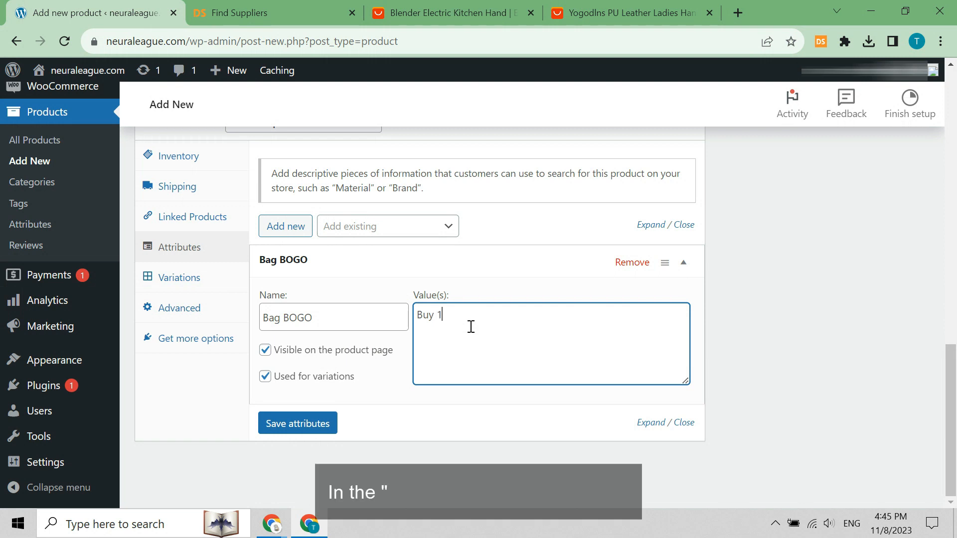
pyautogui.write(' | B')
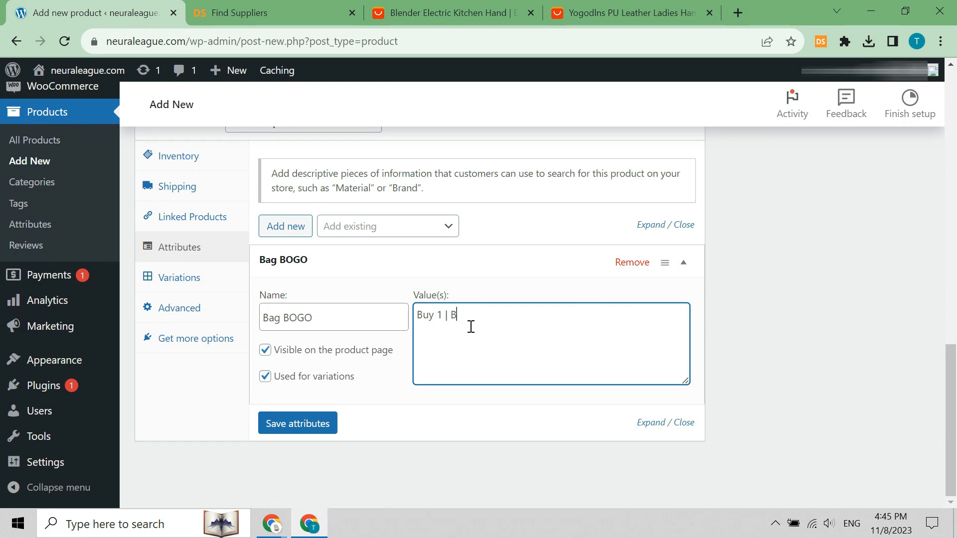
pyautogui.write('uy2 Get 1 | Buy2')
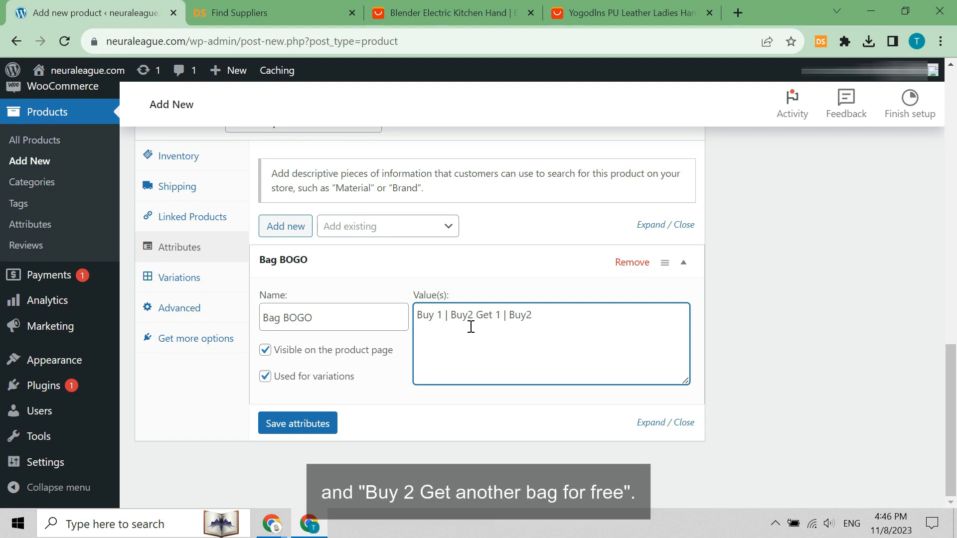
pyautogui.press('BackSpace')
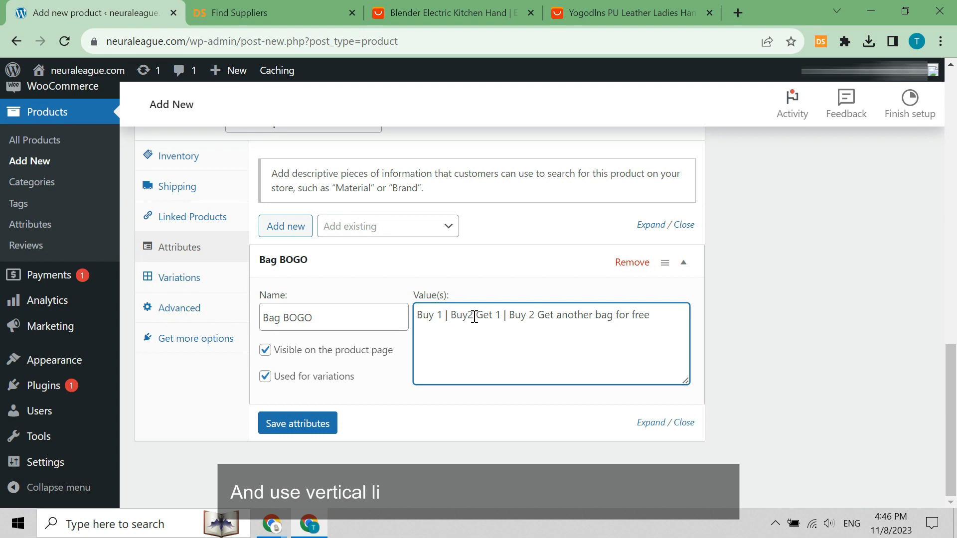
pyautogui.click(469, 316)
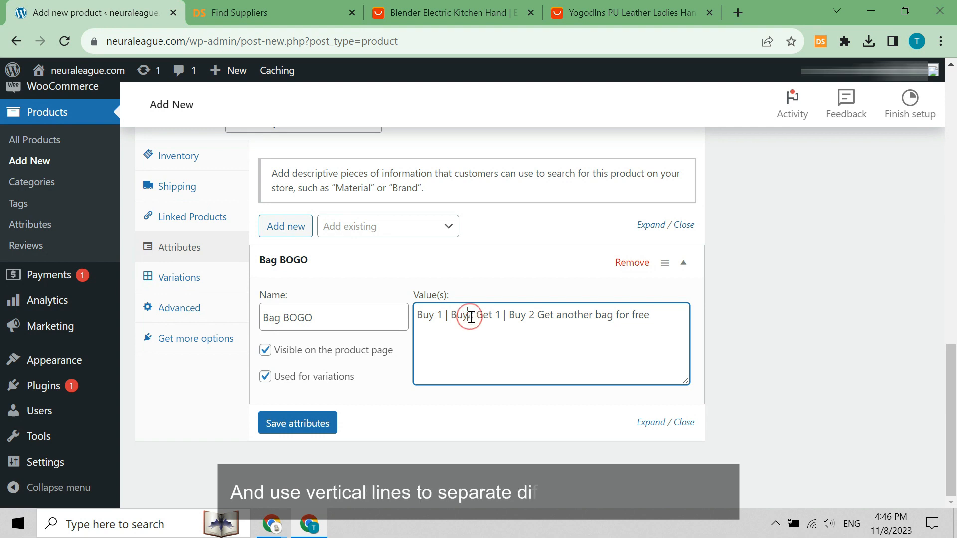
pyautogui.click(318, 428)
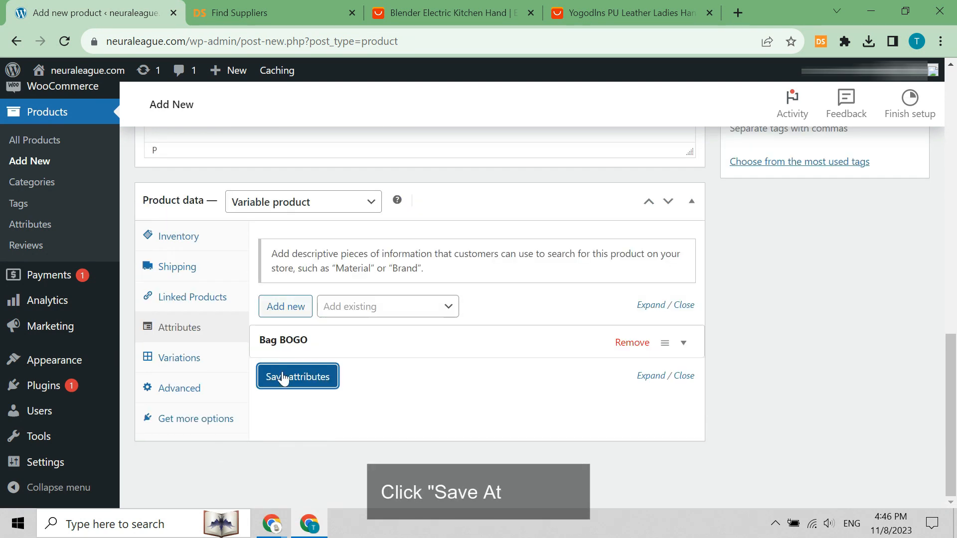
# Generate all product variations from the saved Bag BOGO attribute.
pyautogui.click(202, 362)
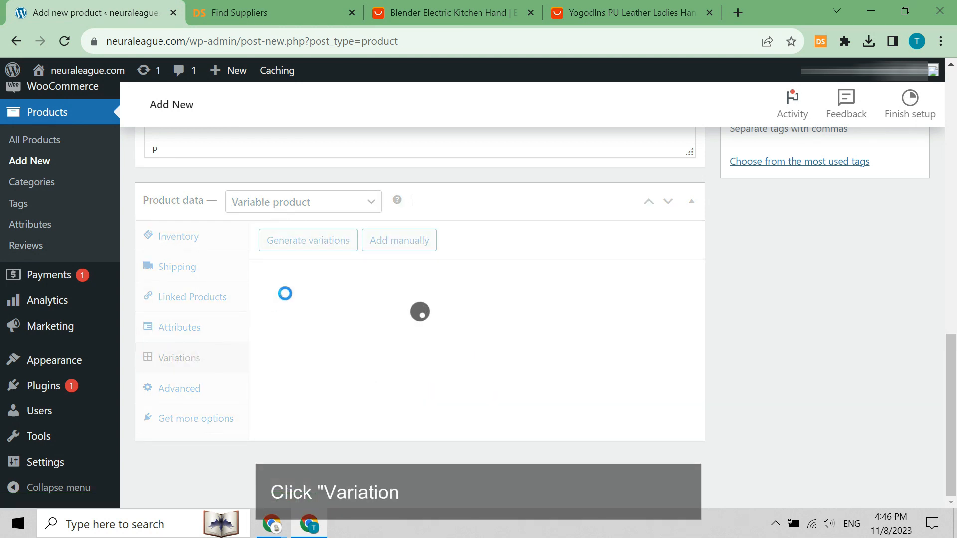
pyautogui.click(324, 241)
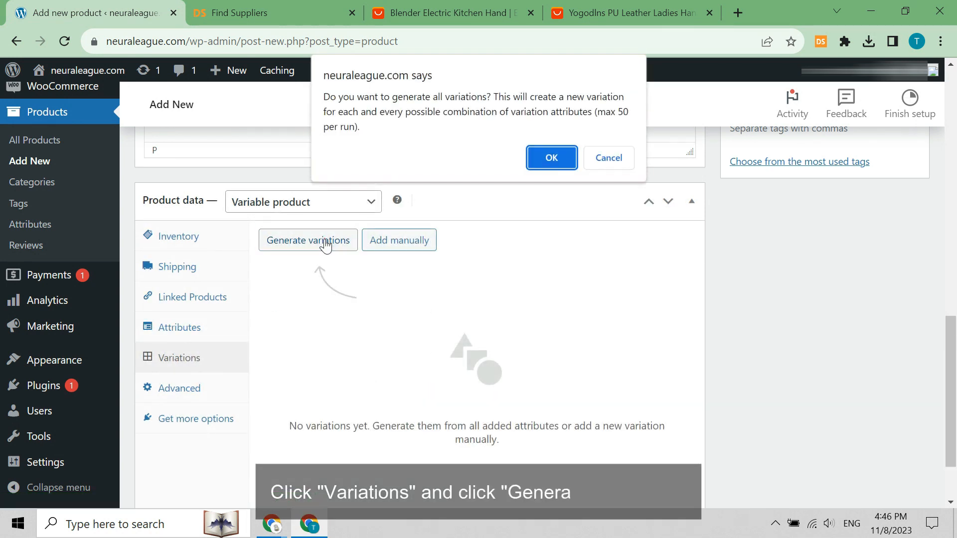
pyautogui.click(551, 157)
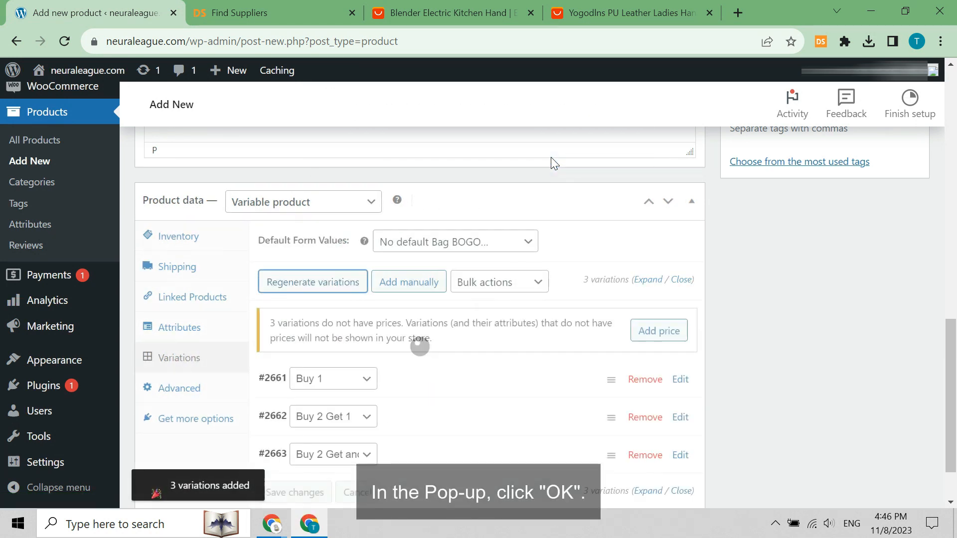
# Set the Buy 1 variation to SKU 01 and regular price £10, with the copied "Be bold and confident" paragraph as description.
pyautogui.scroll(-1, 549, 234)
pyautogui.scroll(-1, 548, 234)
pyautogui.click(526, 239)
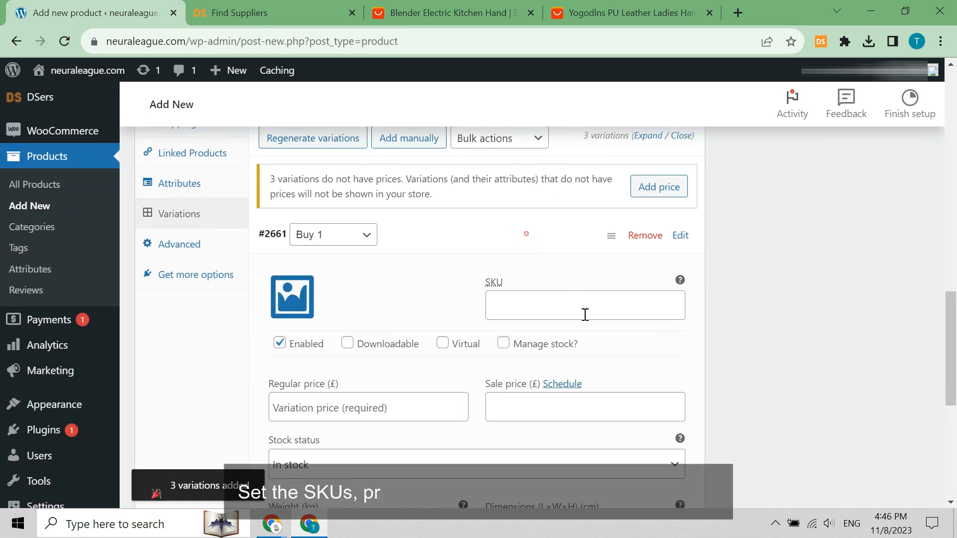
pyautogui.click(575, 308)
pyautogui.write('01')
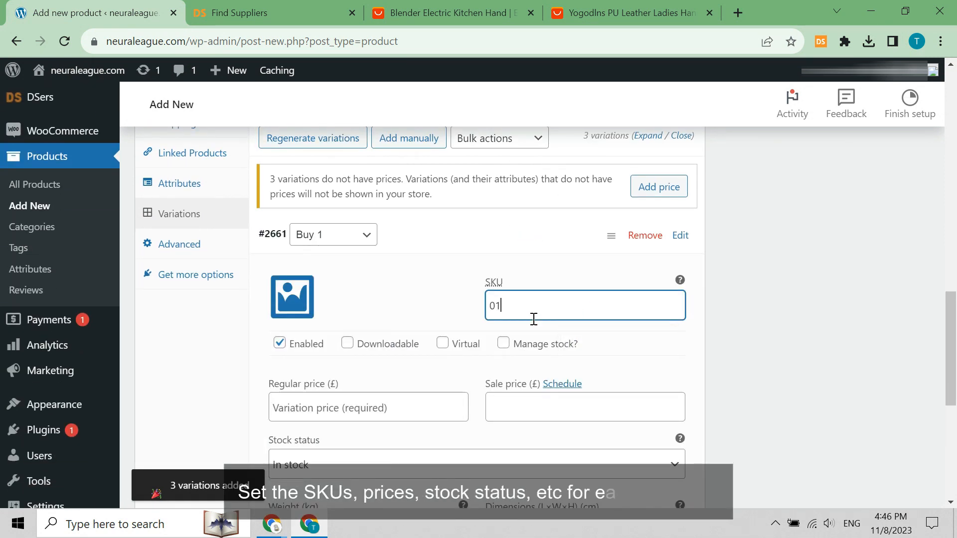
pyautogui.scroll(-1, 390, 354)
pyautogui.click(370, 343)
pyautogui.write('10')
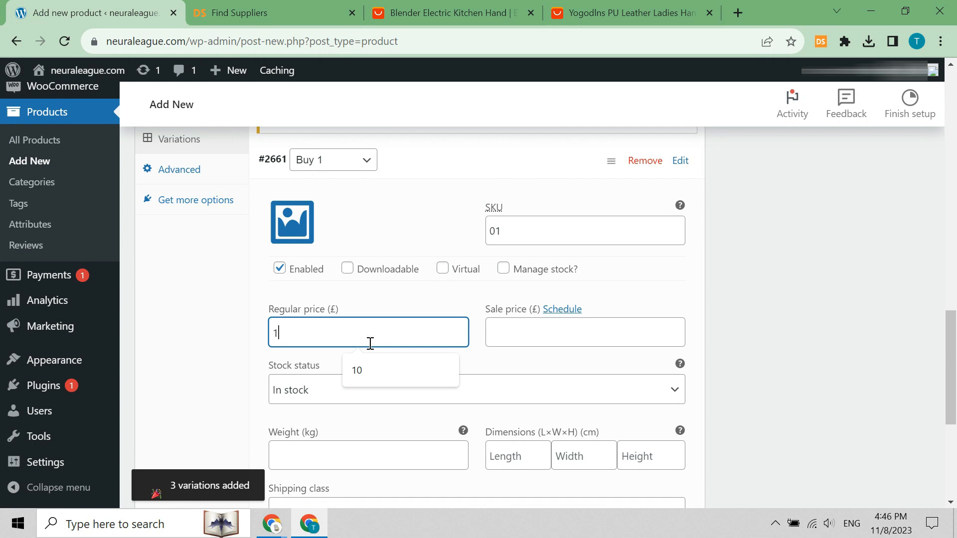
pyautogui.scroll(-2, 364, 349)
pyautogui.click(332, 421)
pyautogui.hotkey('ctrl', 'v')
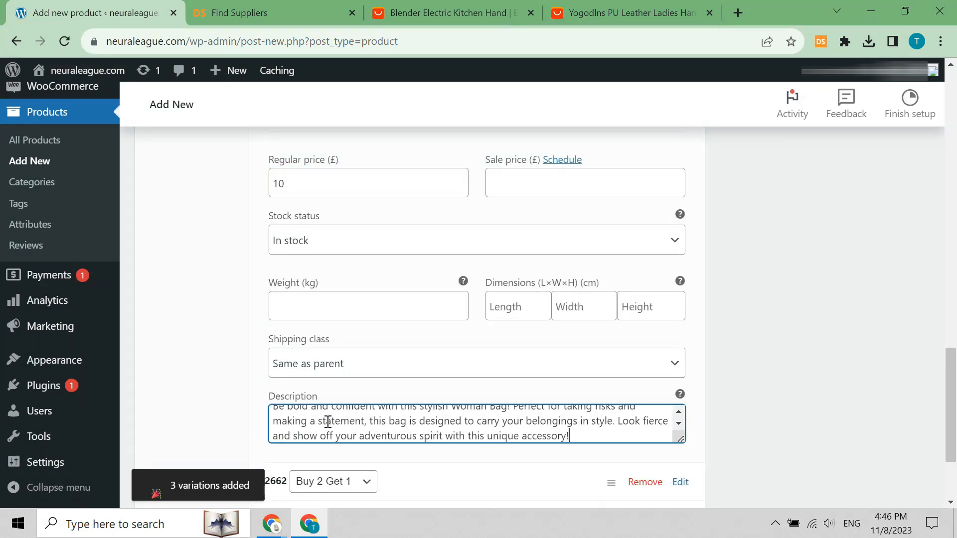
# Set the Buy 2 Get 1 variation to SKU 02 and regular price £20, with the copied paragraph as description.
pyautogui.scroll(-1, 465, 455)
pyautogui.scroll(-1, 466, 456)
pyautogui.click(481, 348)
pyautogui.click(526, 414)
pyautogui.write('02')
pyautogui.scroll(-2, 379, 389)
pyautogui.click(357, 363)
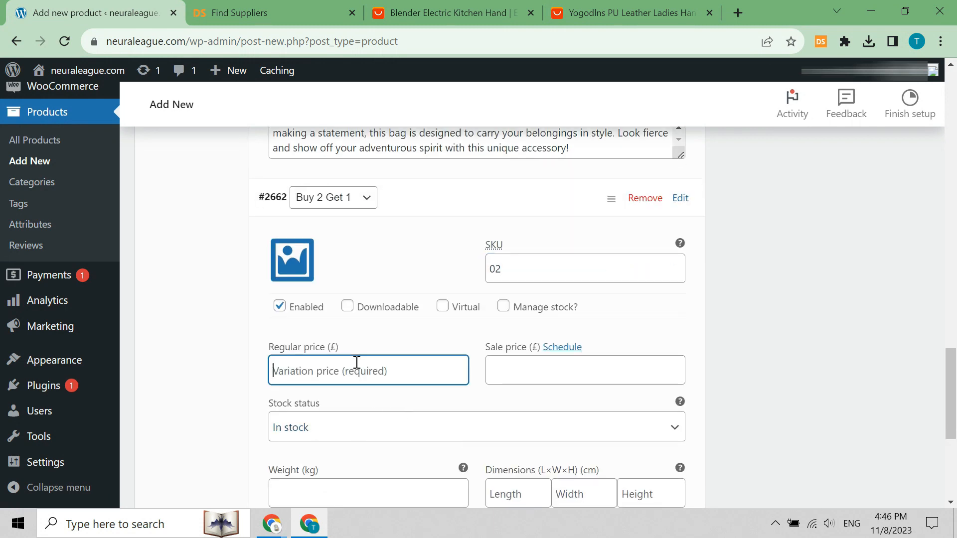
pyautogui.write('20')
pyautogui.scroll(-2, 355, 366)
pyautogui.click(321, 450)
pyautogui.write('Be bold and confident with this stylish Woman Bag! Perfect for taking risks and making a statement, this bag is designed to carry your belongings in style. Look fierce and show off your adventurous spirit with this unique accessory!')
# Set the "Buy 2 Get another bag for free" variation to SKU 03, regular price £20 and the copied description, and save the variations.
pyautogui.scroll(-2, 421, 387)
pyautogui.click(504, 393)
pyautogui.click(593, 452)
pyautogui.write('03')
pyautogui.scroll(-3, 399, 442)
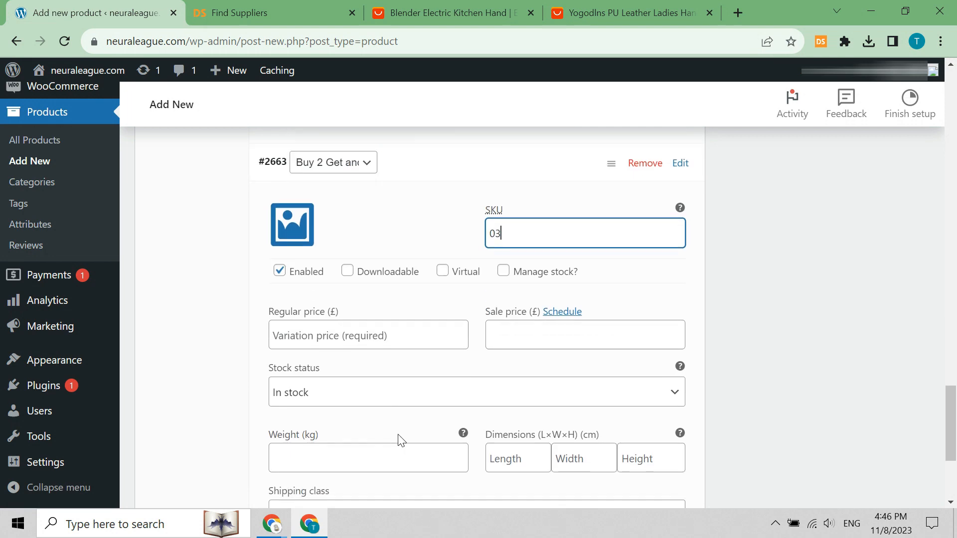
pyautogui.click(349, 337)
pyautogui.write('20')
pyautogui.scroll(-2, 351, 344)
pyautogui.click(337, 408)
pyautogui.hotkey('ctrl', 'v')
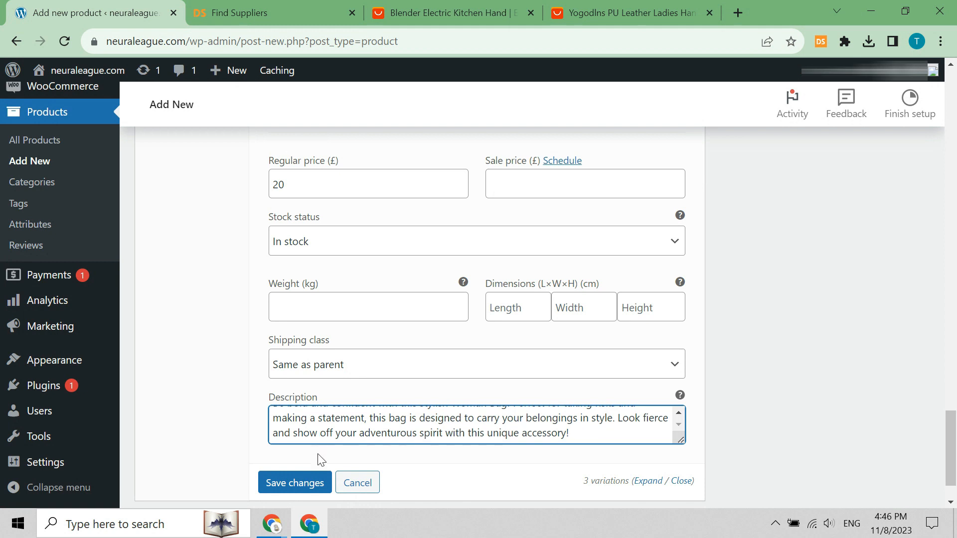
pyautogui.click(304, 482)
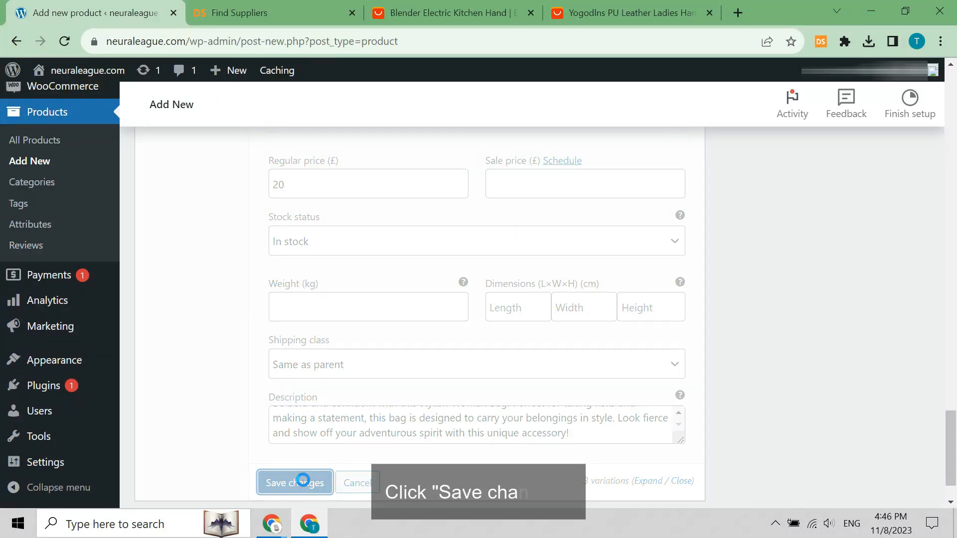
# Upload the woman-bag picture from Downloads and set it as the product image.
pyautogui.scroll(10, 827, 288)
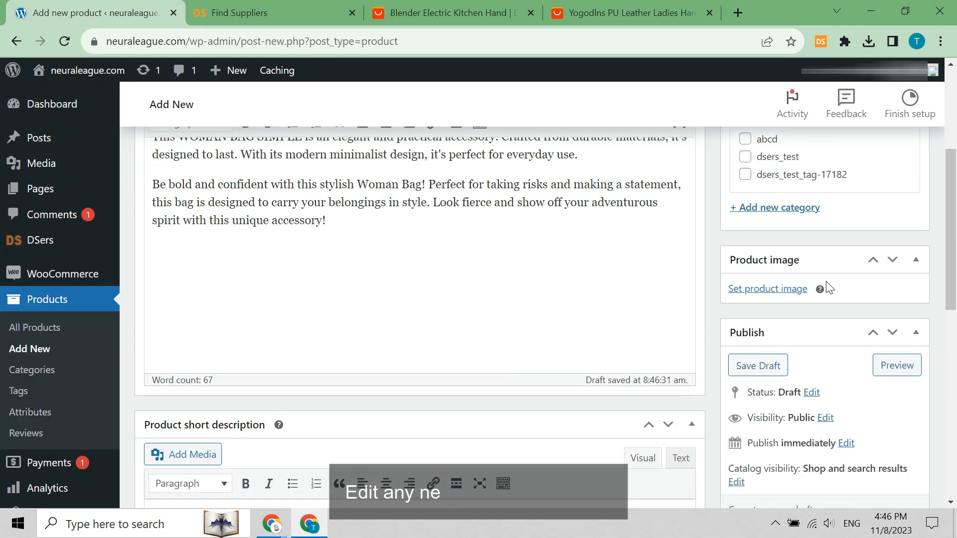
pyautogui.click(770, 289)
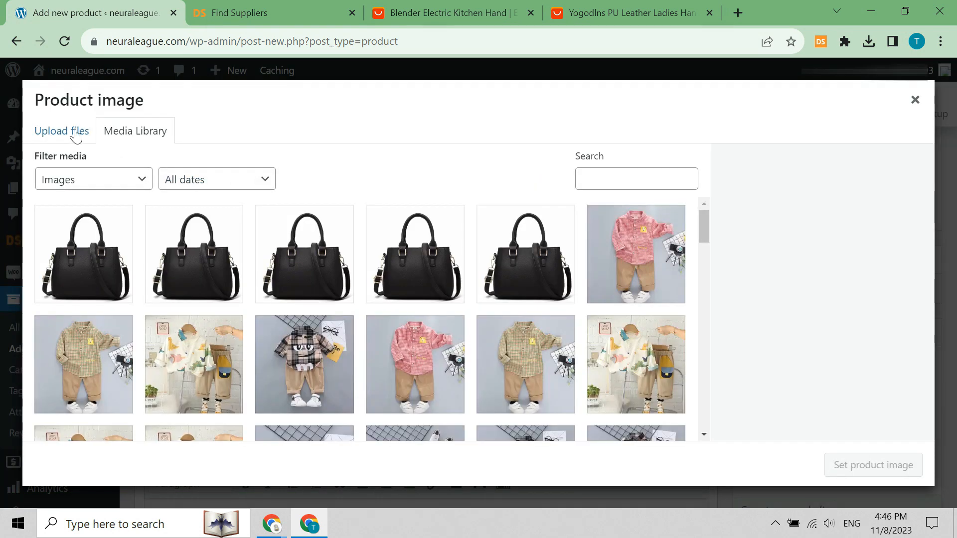
pyautogui.click(75, 134)
pyautogui.click(456, 307)
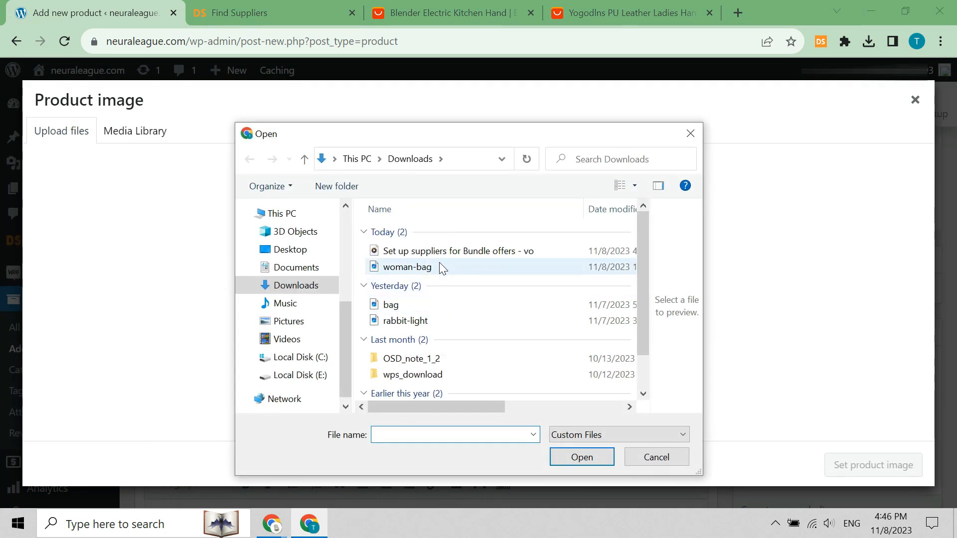
pyautogui.click(414, 268)
pyautogui.click(583, 456)
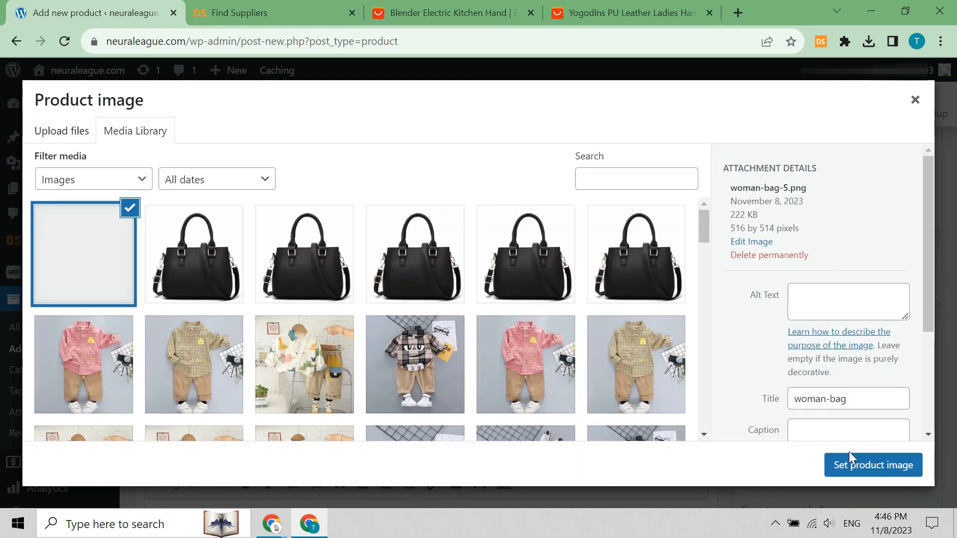
pyautogui.click(851, 459)
# Publish the WOMAN BAG product and switch to the DSers Find Suppliers page.
pyautogui.scroll(-6, 851, 373)
pyautogui.click(897, 470)
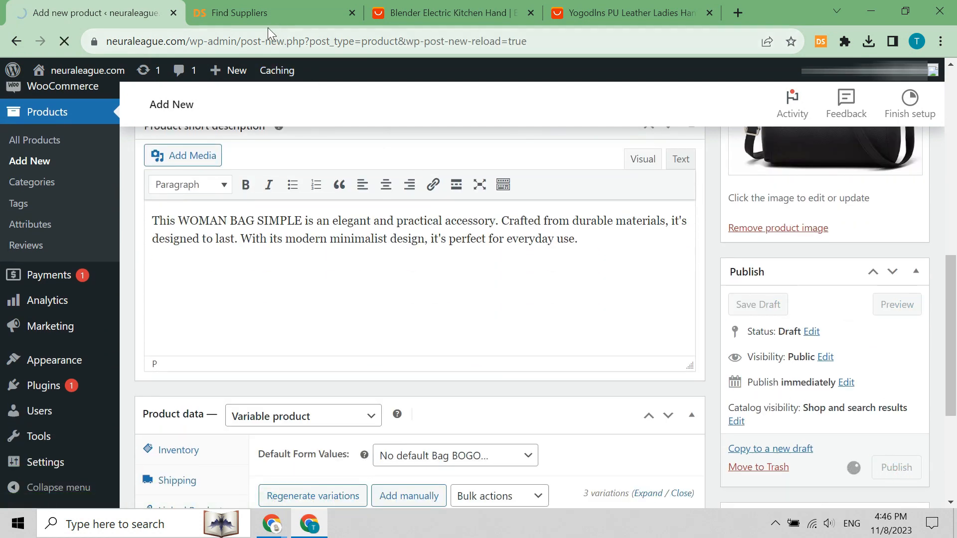
pyautogui.click(254, 15)
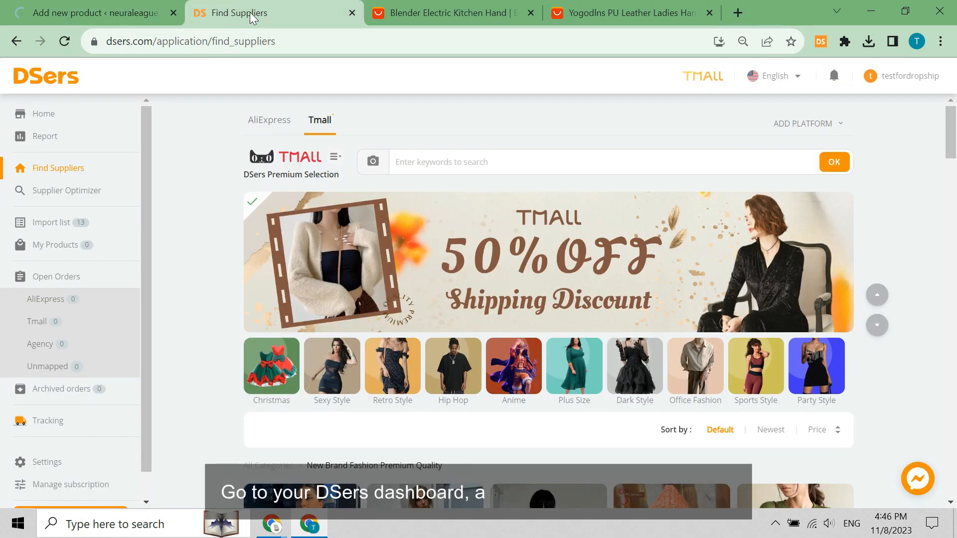
# Import the WOMAN BAG product from the WooCommerce store into My Products and close the import dialog.
pyautogui.click(59, 245)
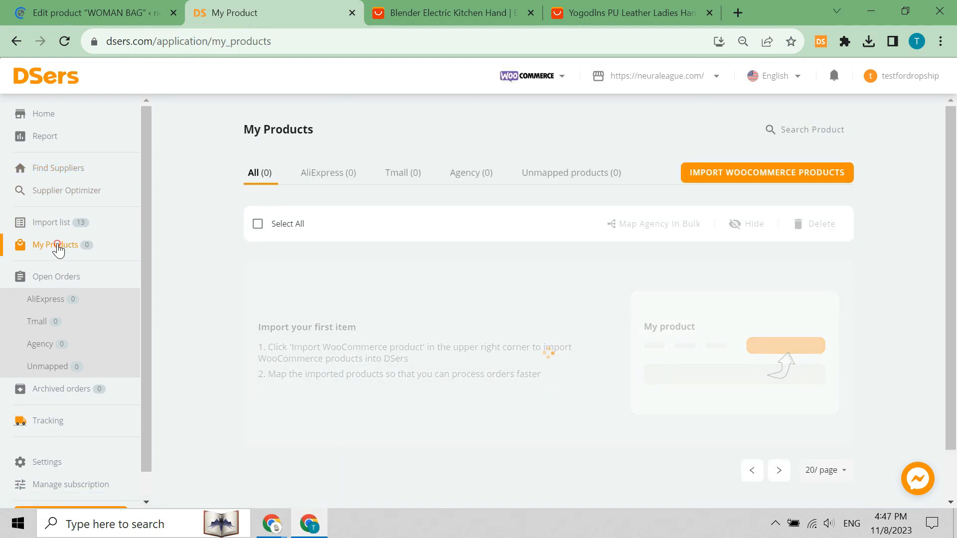
pyautogui.click(712, 178)
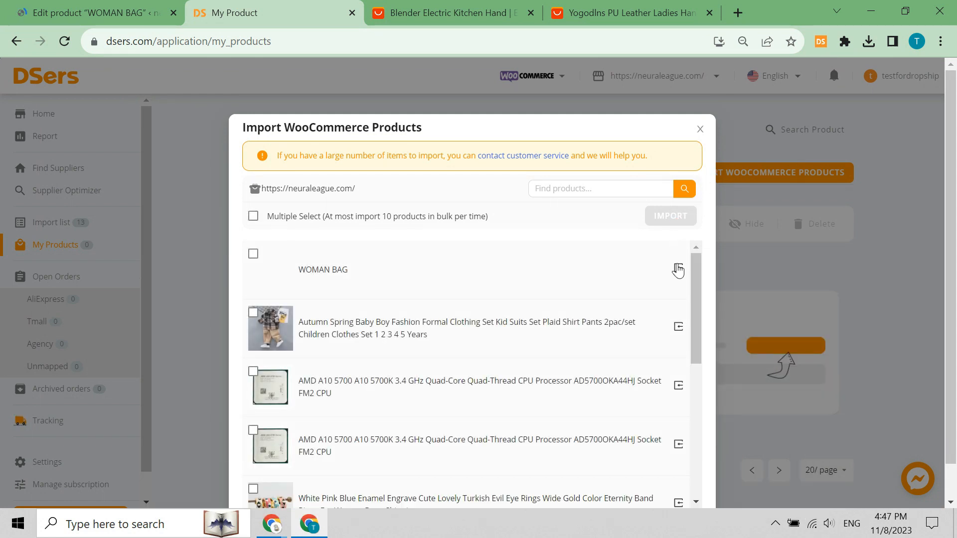
pyautogui.click(678, 268)
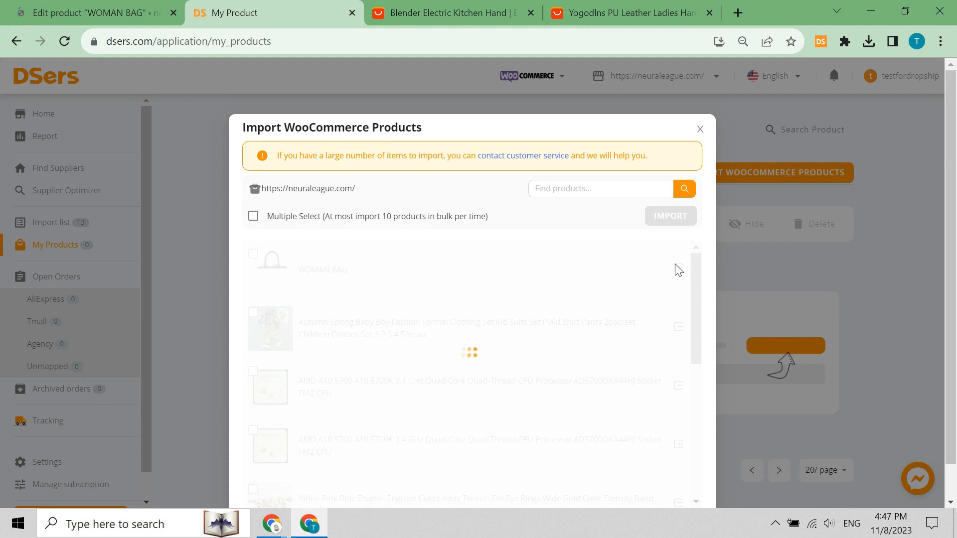
pyautogui.click(699, 130)
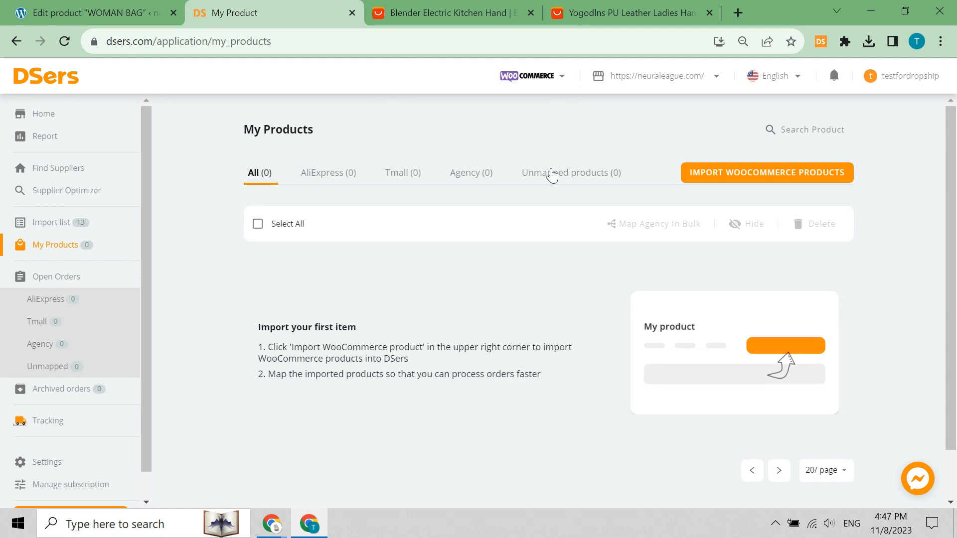
# Open the marketplace supplier mapping of the unmapped WOMAN BAG product and activate the BOGO mapping method.
pyautogui.click(552, 174)
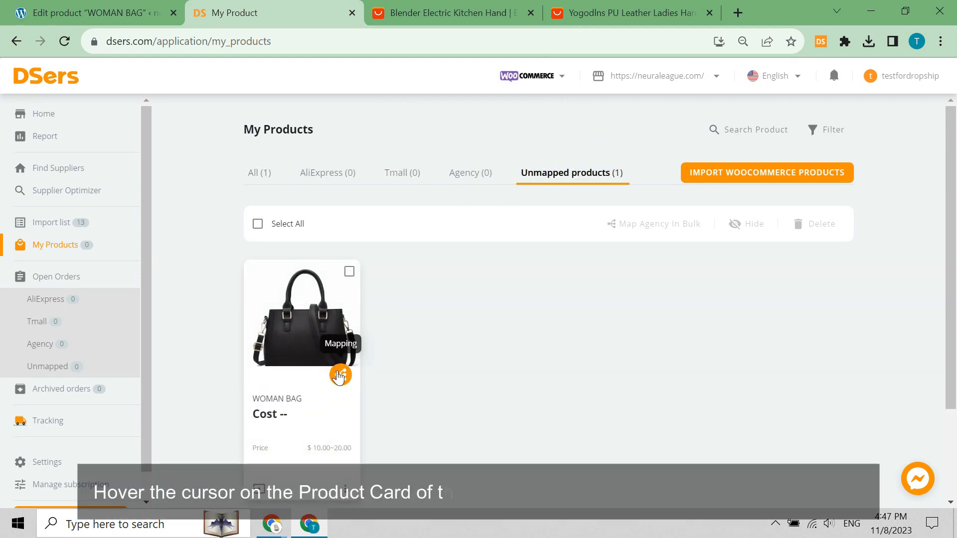
pyautogui.click(339, 375)
pyautogui.click(573, 145)
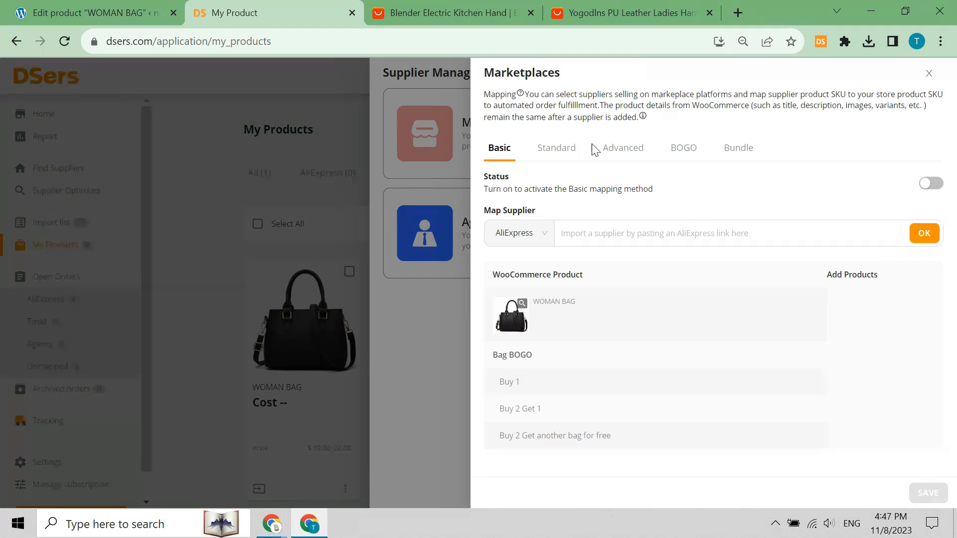
pyautogui.click(680, 149)
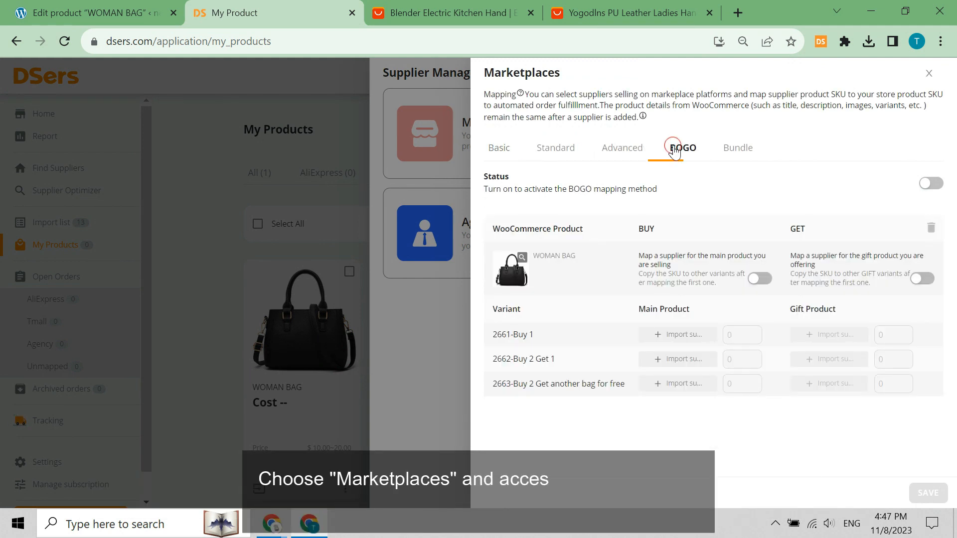
pyautogui.click(928, 185)
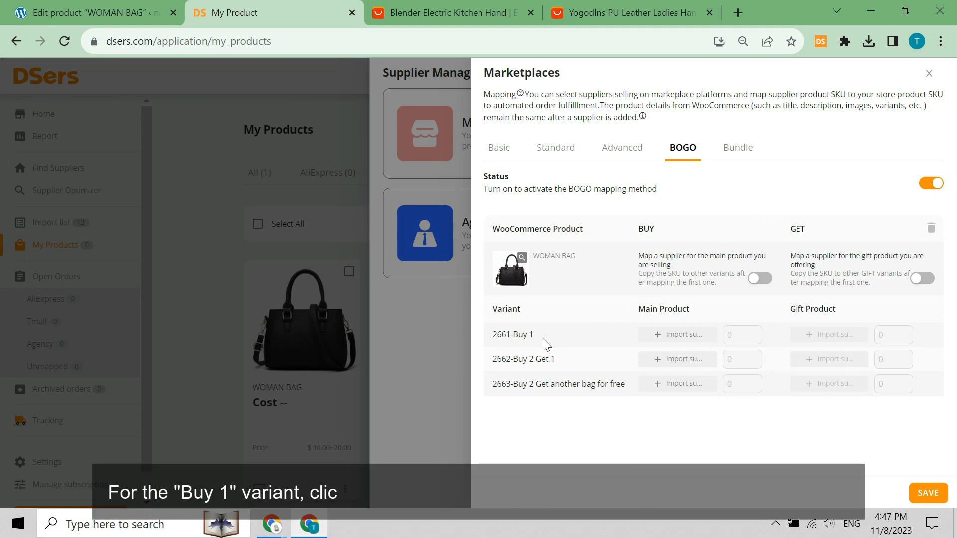
# Import the Embroidery Messenger Bags product as main-product supplier for the Buy 1 variant, using the link copied from its AliExpress page.
pyautogui.click(670, 334)
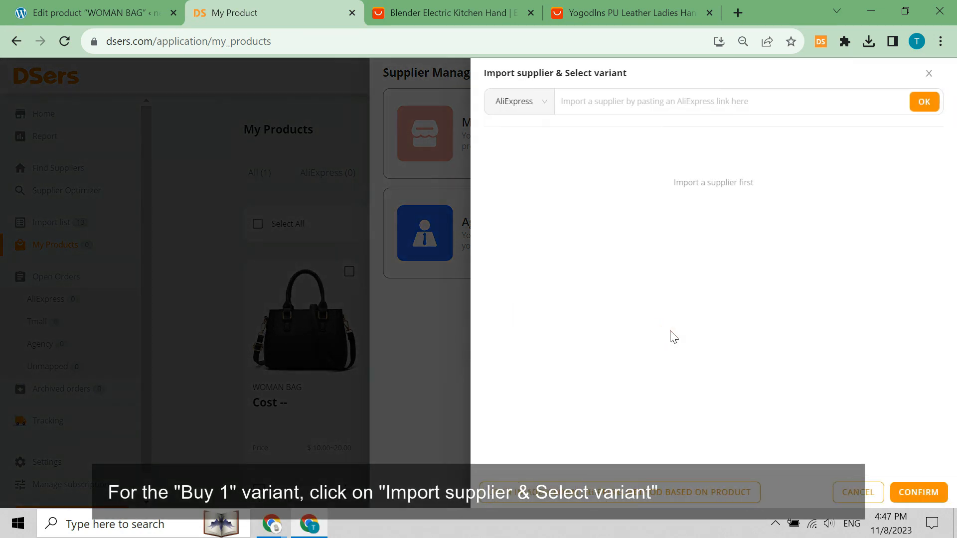
pyautogui.click(480, 16)
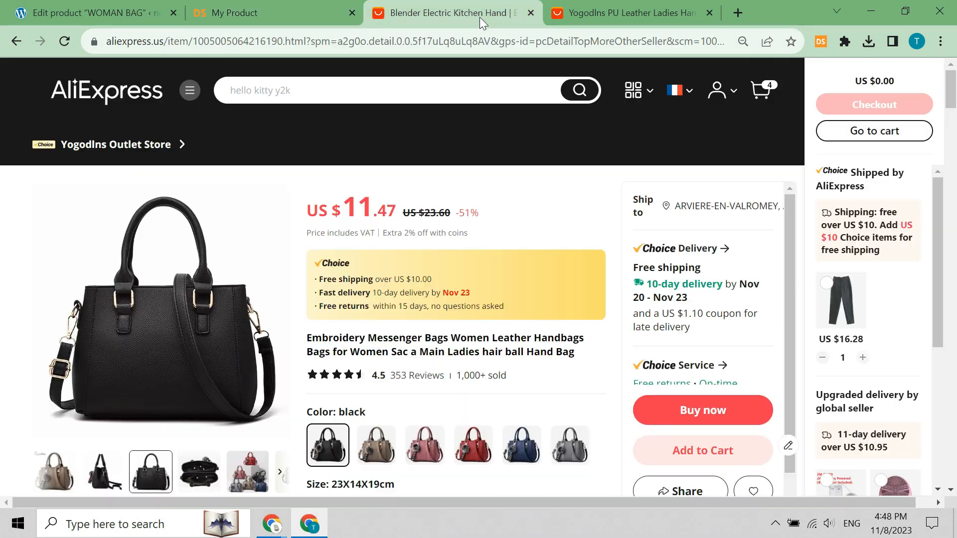
pyautogui.click(440, 40)
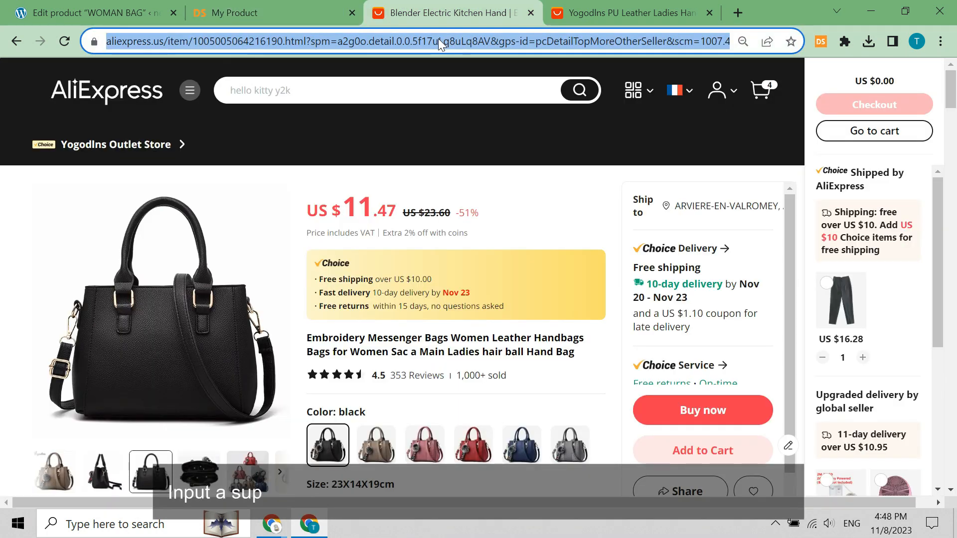
pyautogui.click(318, 6)
pyautogui.click(610, 112)
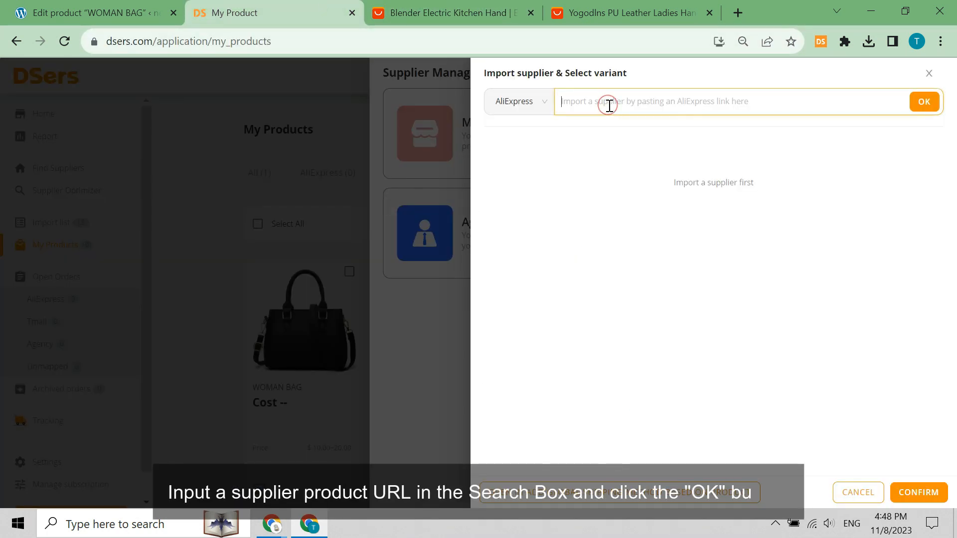
pyautogui.hotkey('ctrl', 'v')
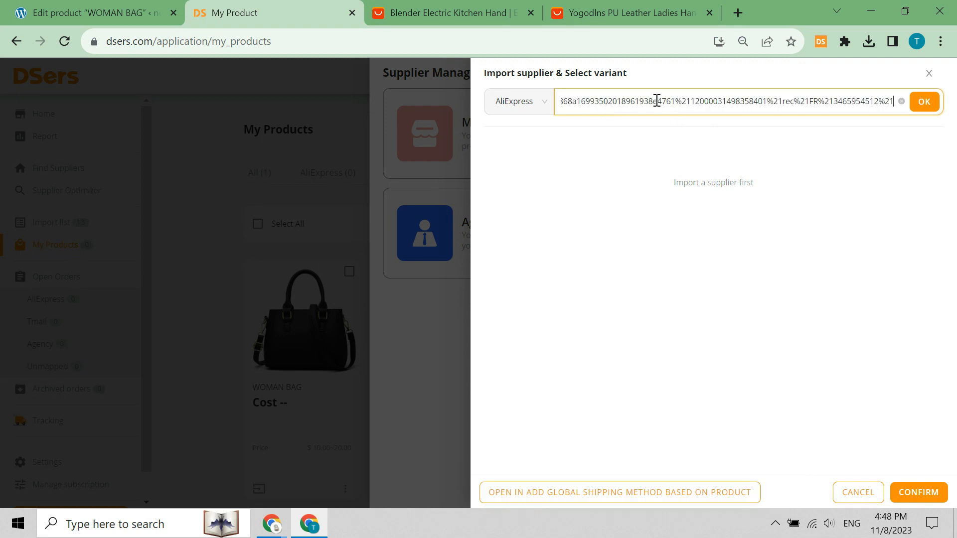
pyautogui.click(927, 103)
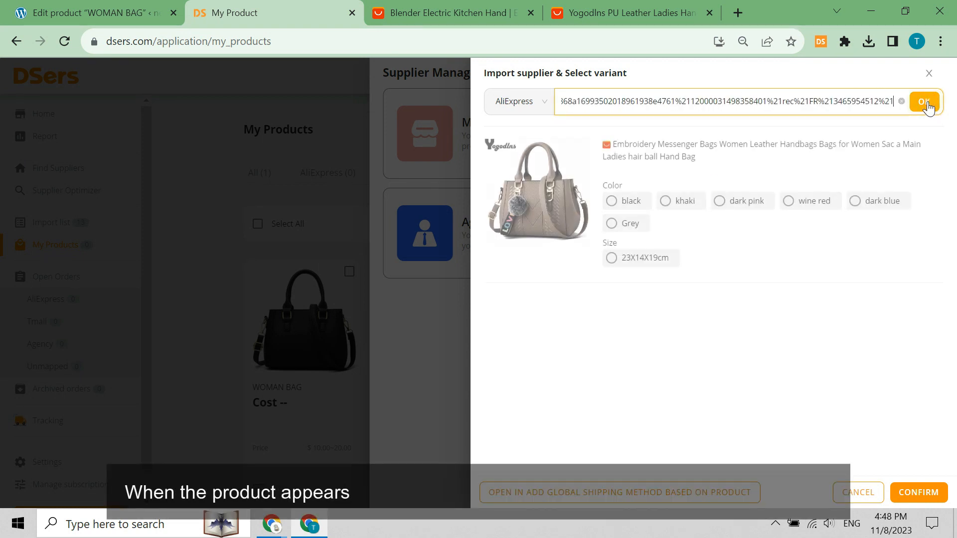
# Choose color black and size 23X14X19cm as the Buy 1 main product and confirm the mapping.
pyautogui.click(627, 202)
pyautogui.click(631, 258)
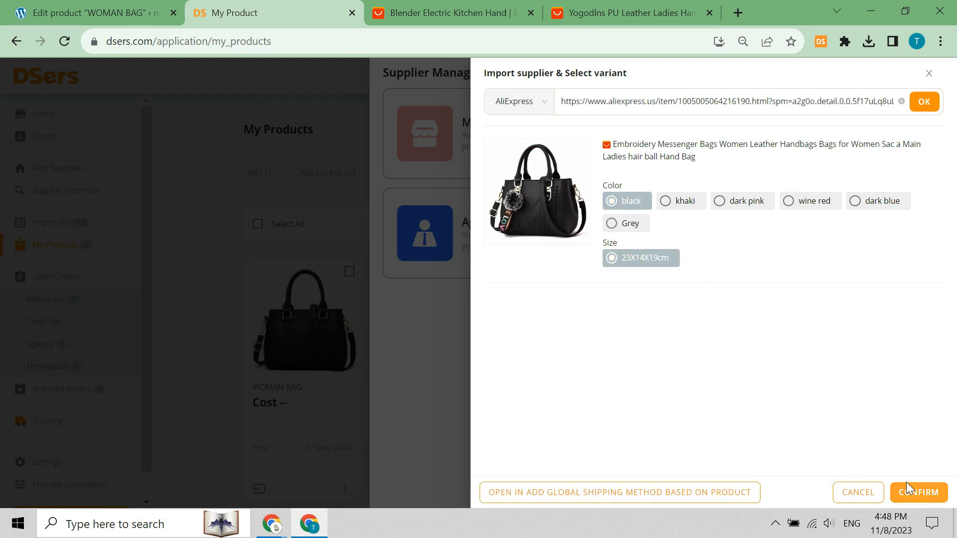
pyautogui.click(907, 490)
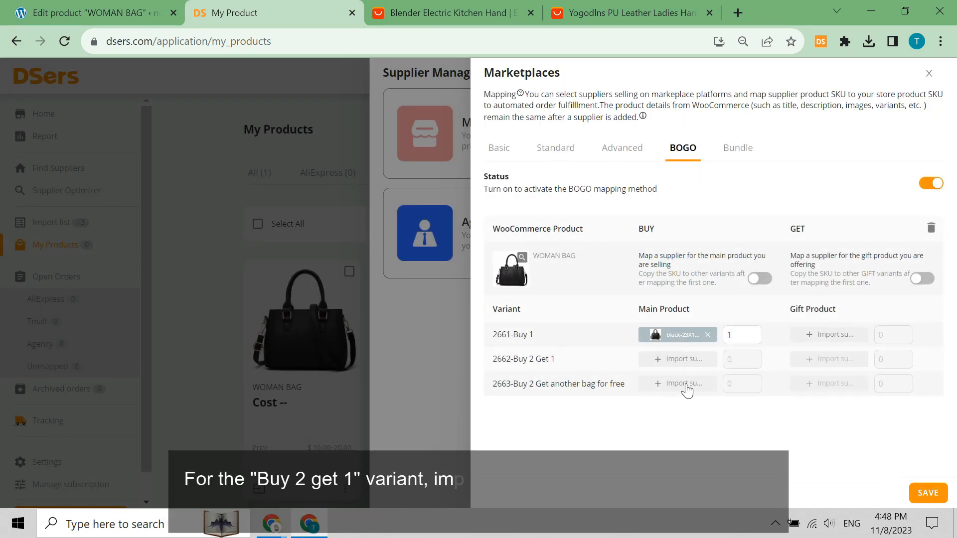
# Map the Buy 2 Get 1 main product to the Embroidery Messenger Bags supplier in black, 23X14X19cm, with quantity 3.
pyautogui.click(680, 359)
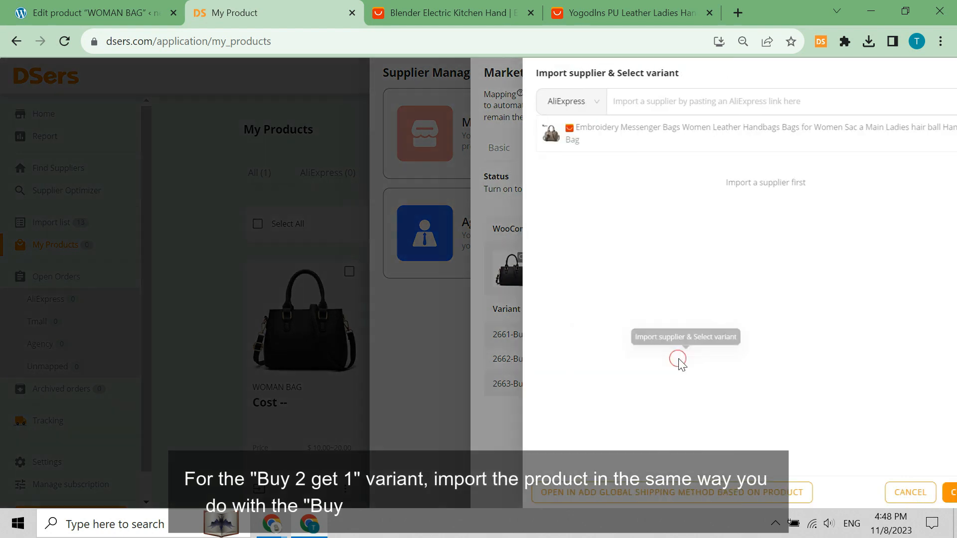
pyautogui.click(571, 127)
pyautogui.click(612, 201)
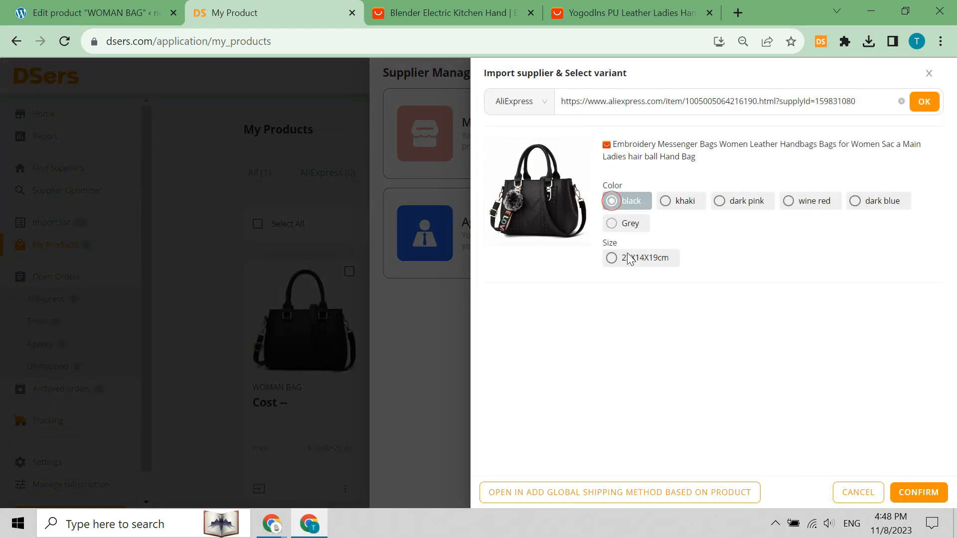
pyautogui.click(621, 257)
pyautogui.click(917, 493)
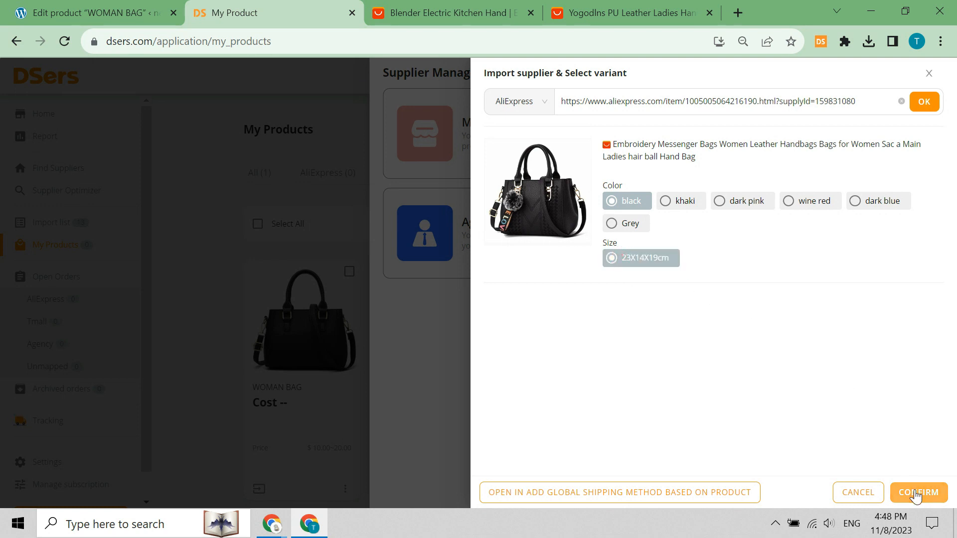
pyautogui.click(917, 493)
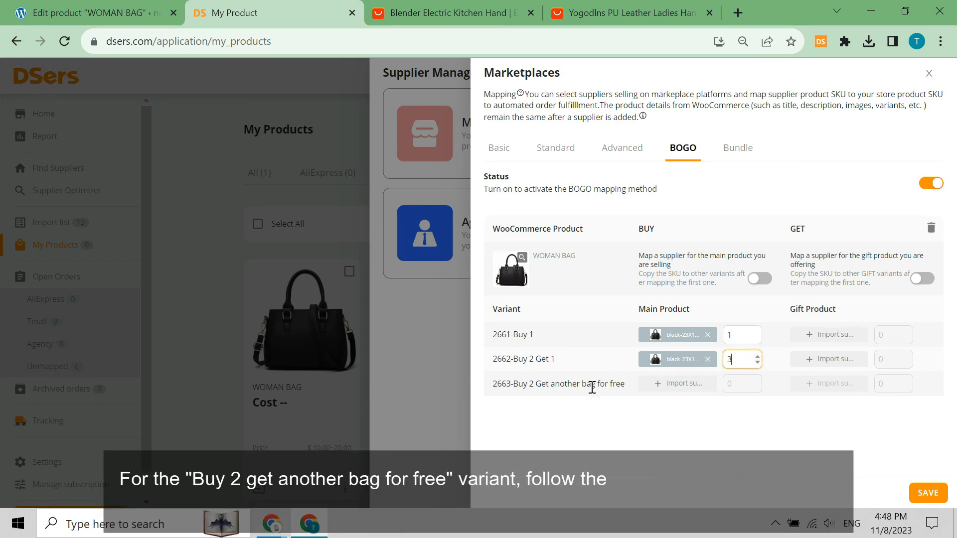
# Map the "Buy 2 Get another bag for free" main product to the same supplier in black, 23X14X19cm, with quantity 2.
pyautogui.click(671, 386)
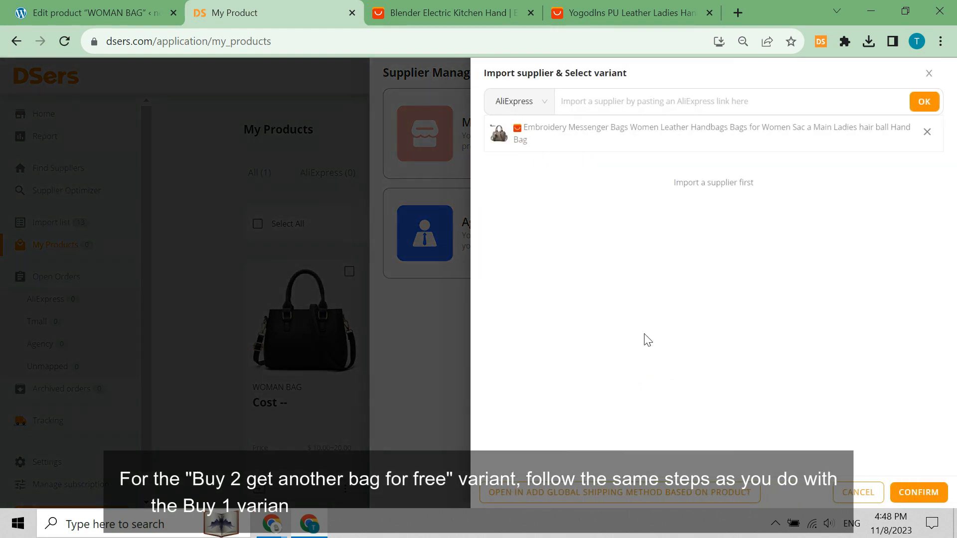
pyautogui.click(592, 144)
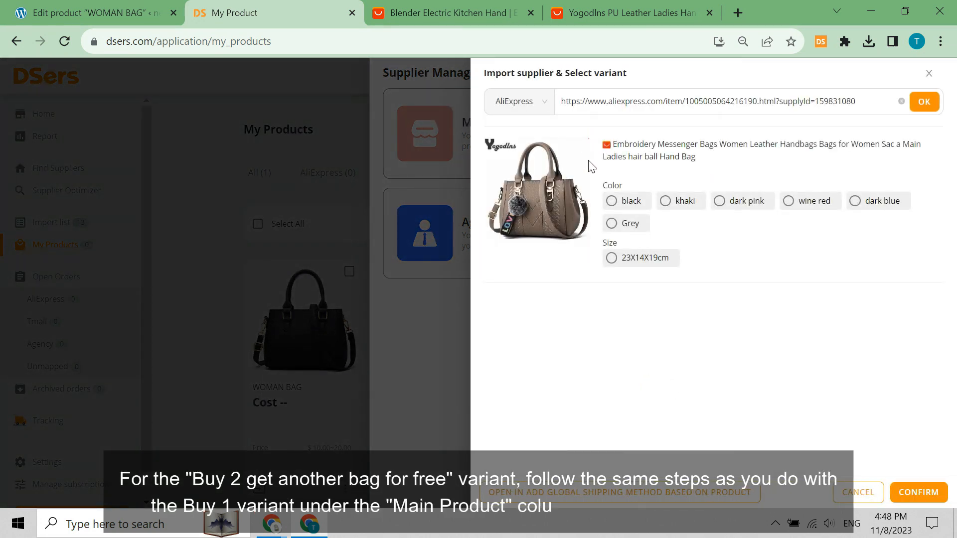
pyautogui.click(612, 201)
pyautogui.click(631, 258)
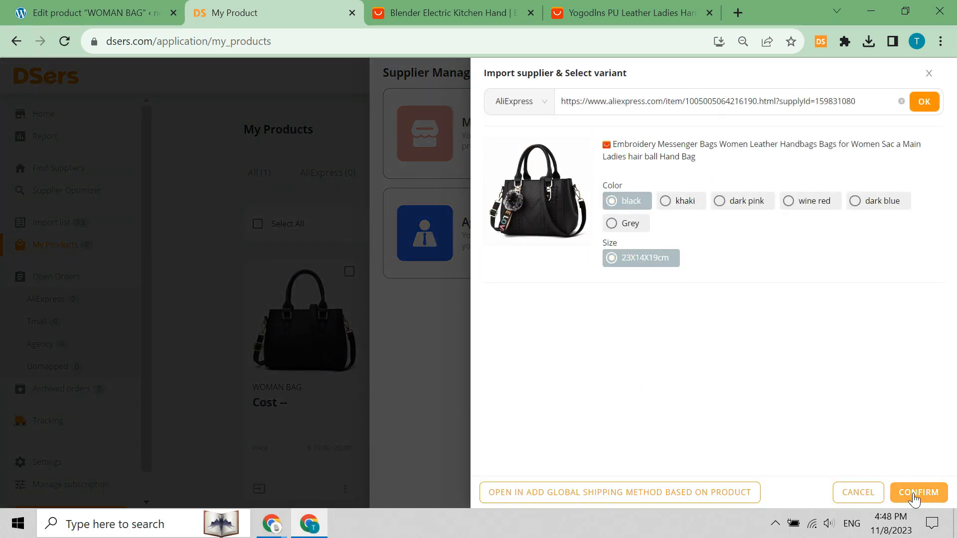
pyautogui.click(903, 491)
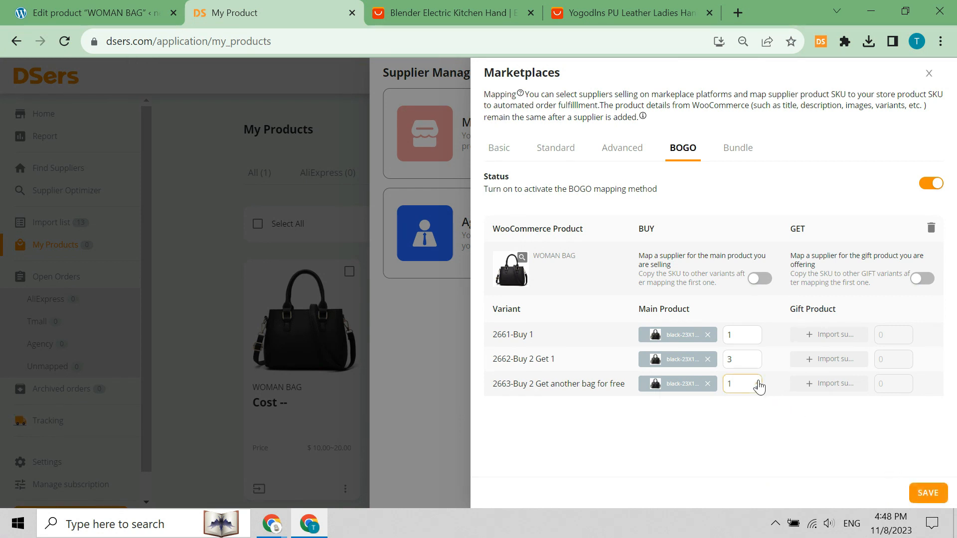
# Import the Yogodlns PU Leather Ladies HandBags product by its copied AliExpress link as gift supplier for "Buy 2 Get another bag for free".
pyautogui.click(815, 386)
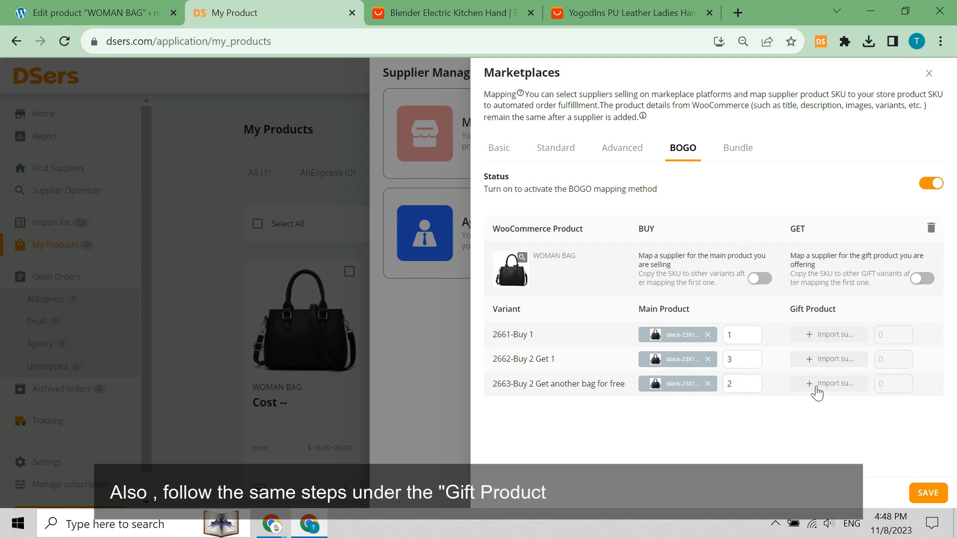
pyautogui.click(817, 391)
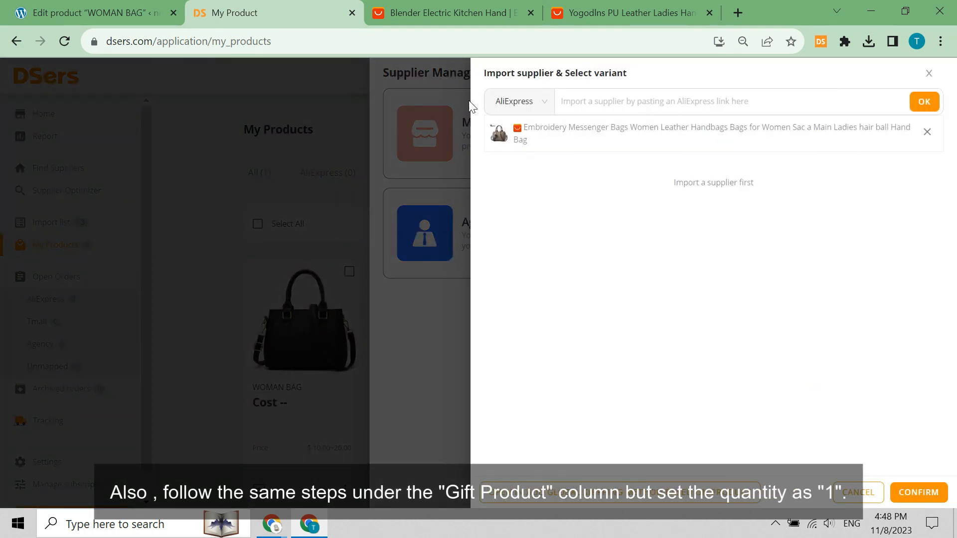
pyautogui.click(564, 6)
pyautogui.click(491, 43)
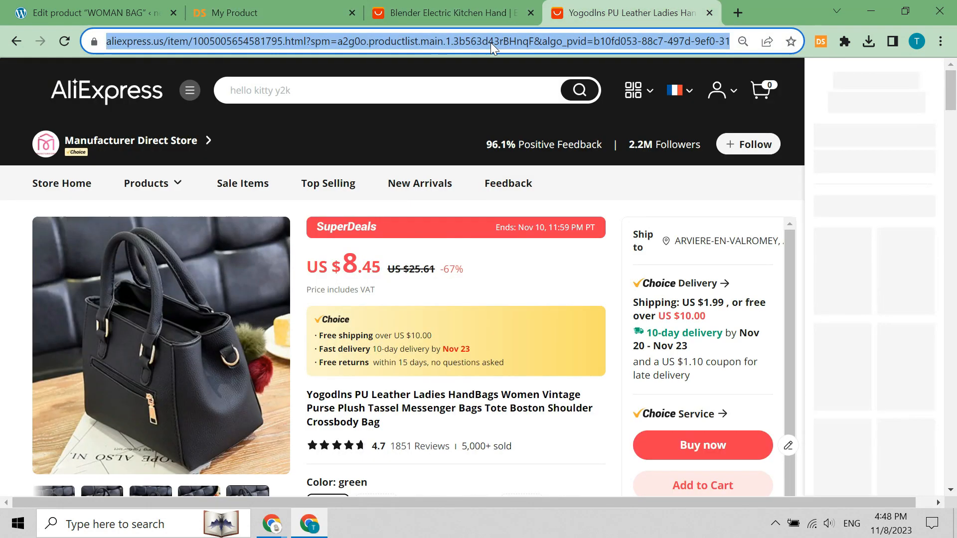
pyautogui.click(324, 9)
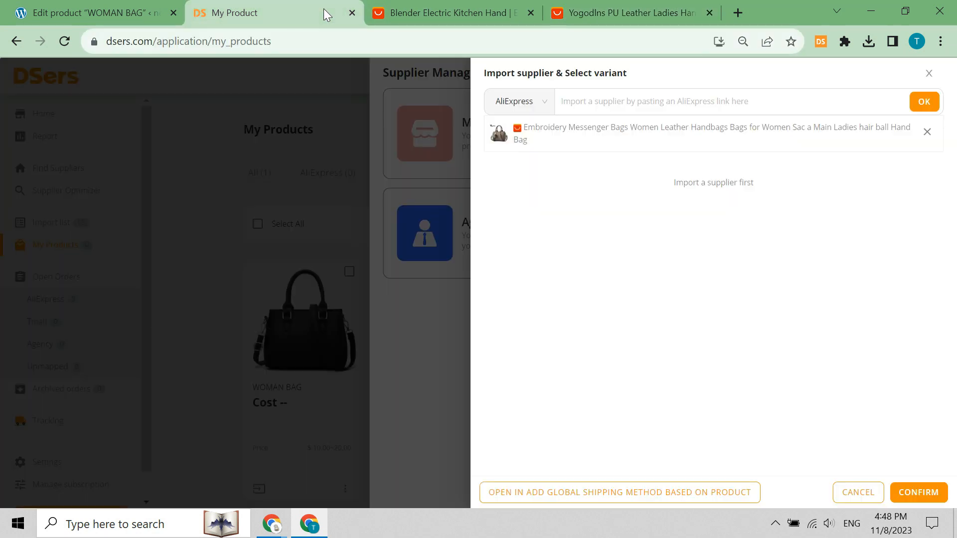
pyautogui.click(618, 108)
pyautogui.hotkey('ctrl', 'v')
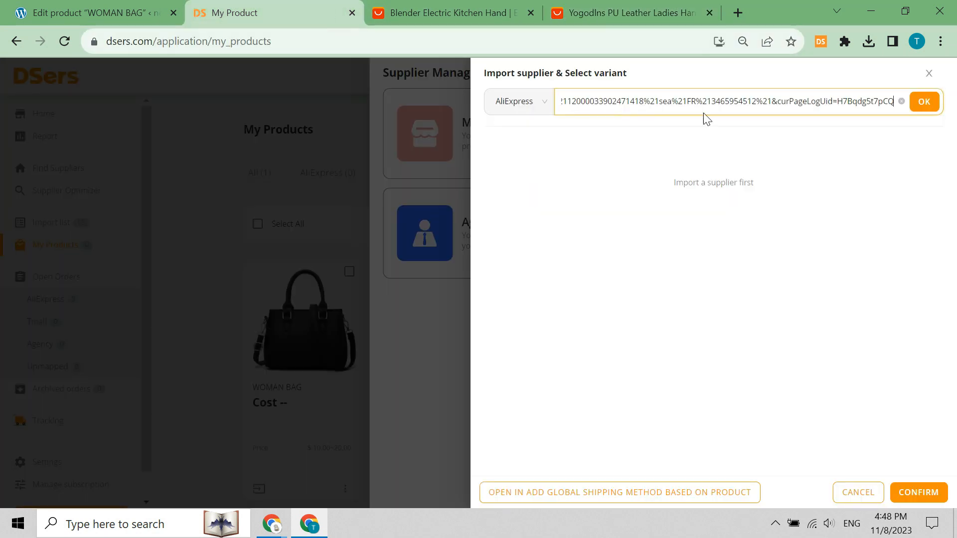
pyautogui.click(922, 107)
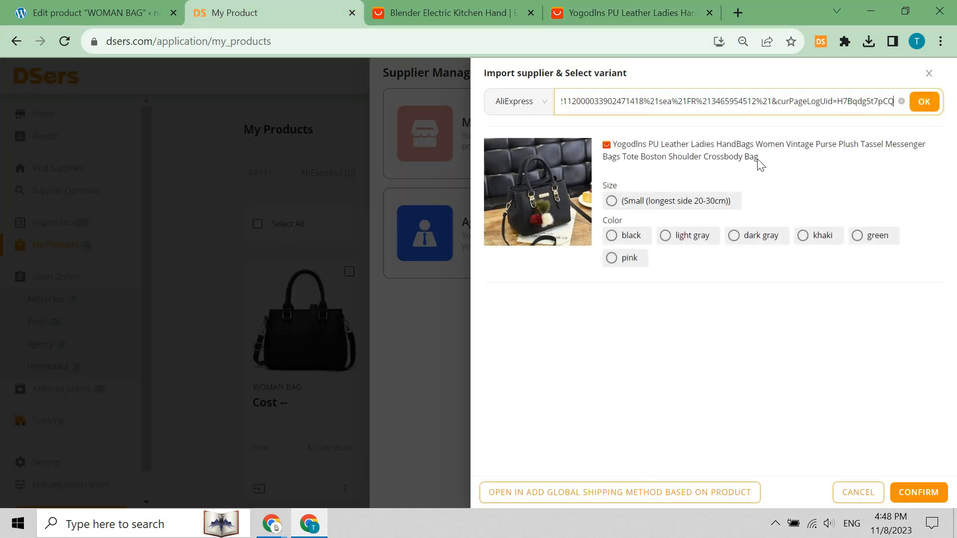
# Choose size Small (longest side 20-30cm) and color black for the gift product, confirm, and save the BOGO mapping.
pyautogui.click(658, 202)
pyautogui.click(630, 235)
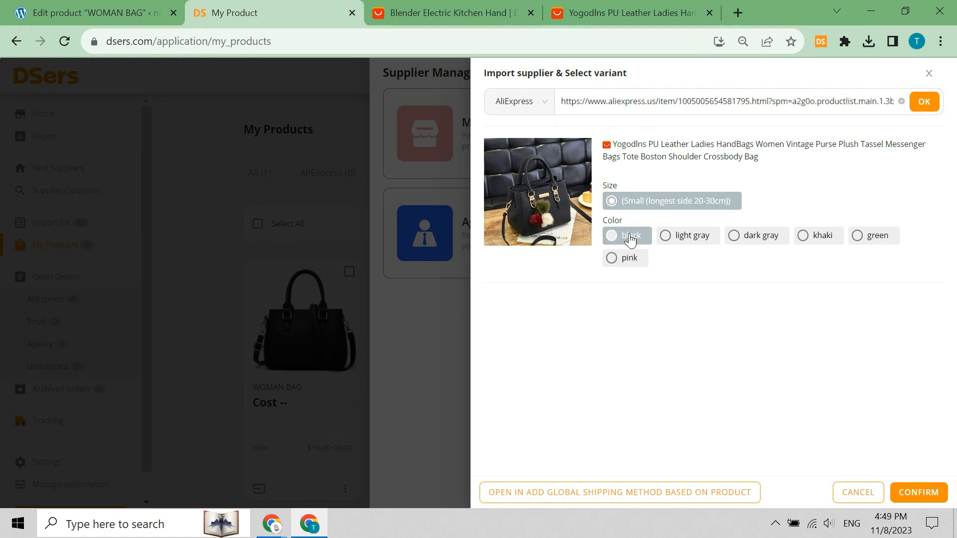
pyautogui.click(914, 493)
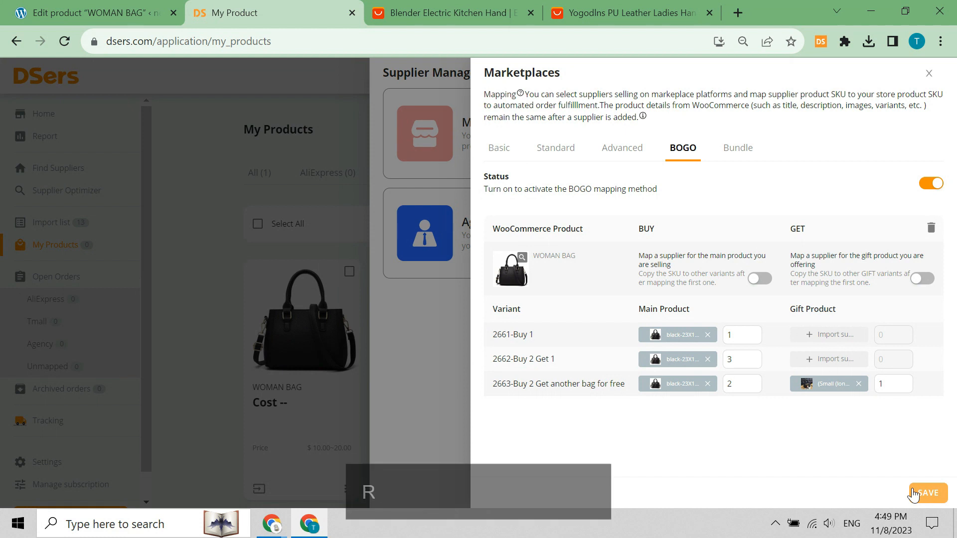
pyautogui.click(917, 491)
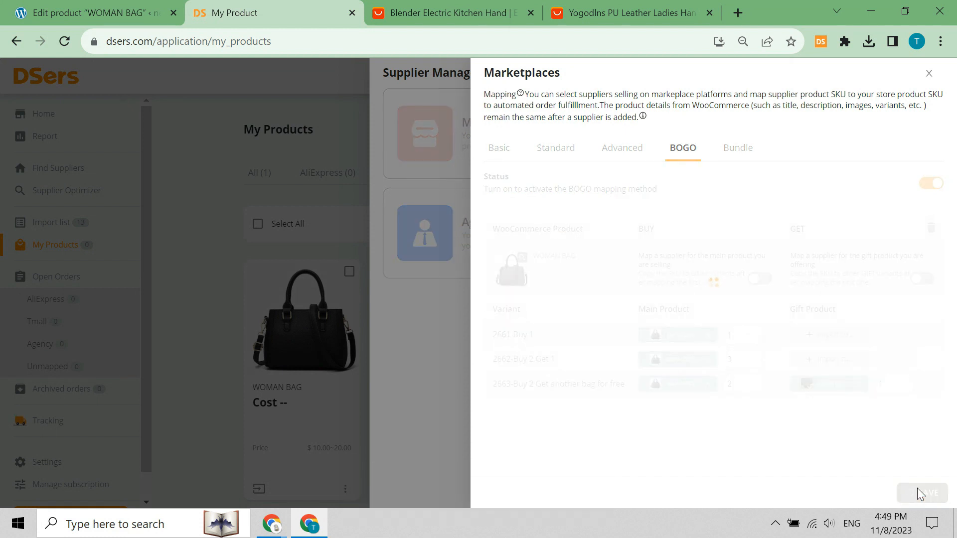